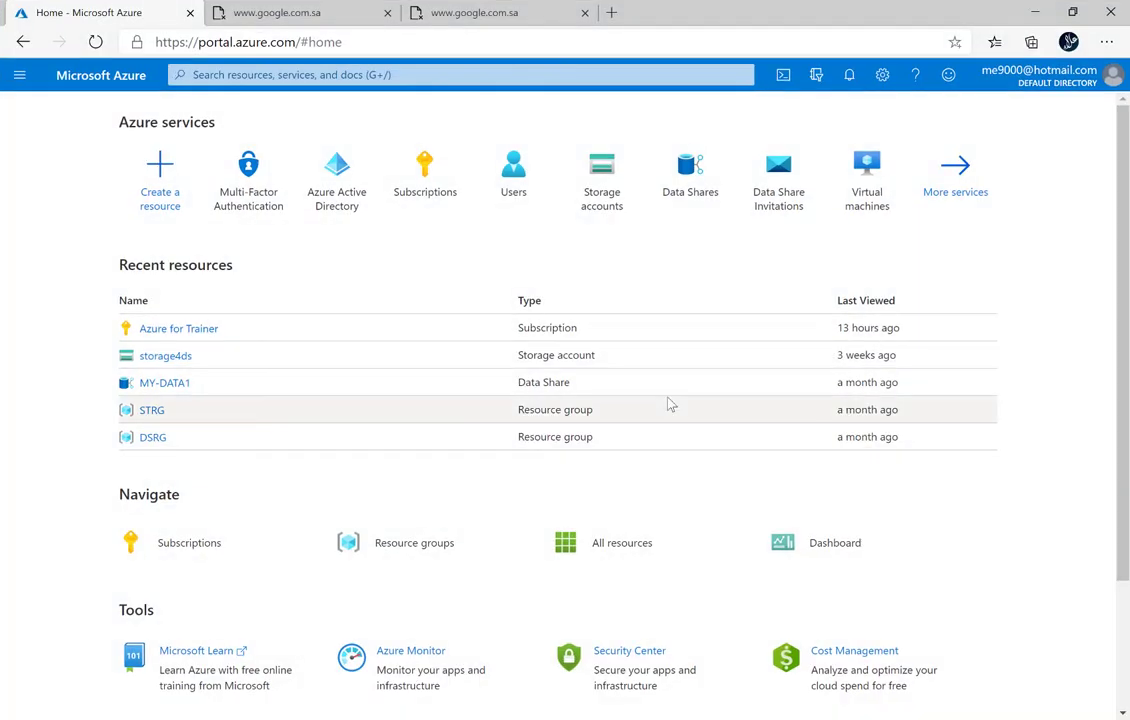
Set Multi-Factor Authentication account lockout to 3 denials, 1 minute until counter reset and 2 minutes until automatic unblocking, and save.
{"action": "left_click", "coordinate": [254, 194]}
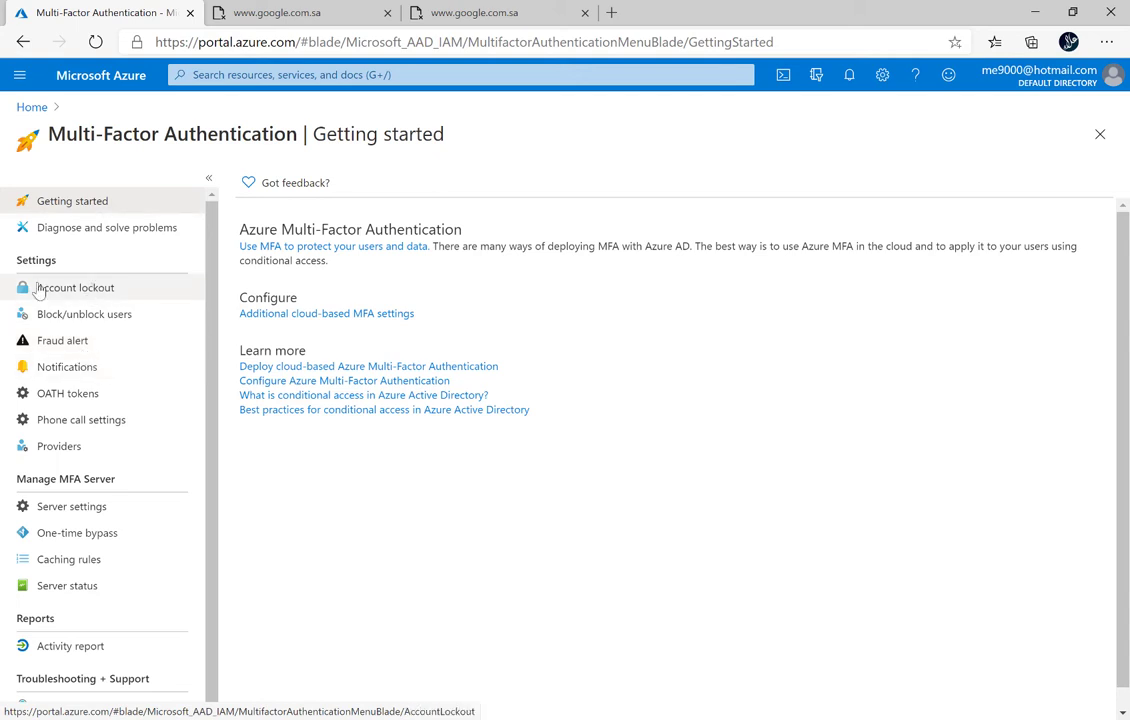
{"action": "left_click", "coordinate": [115, 290]}
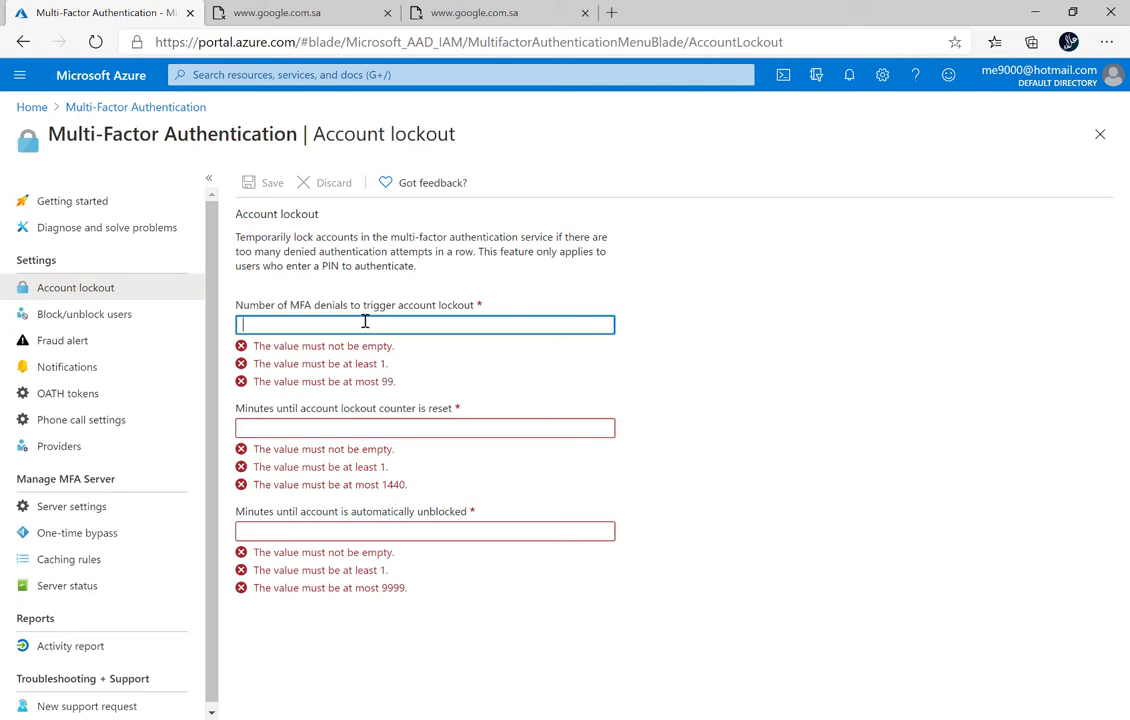
{"action": "type", "text": "3"}
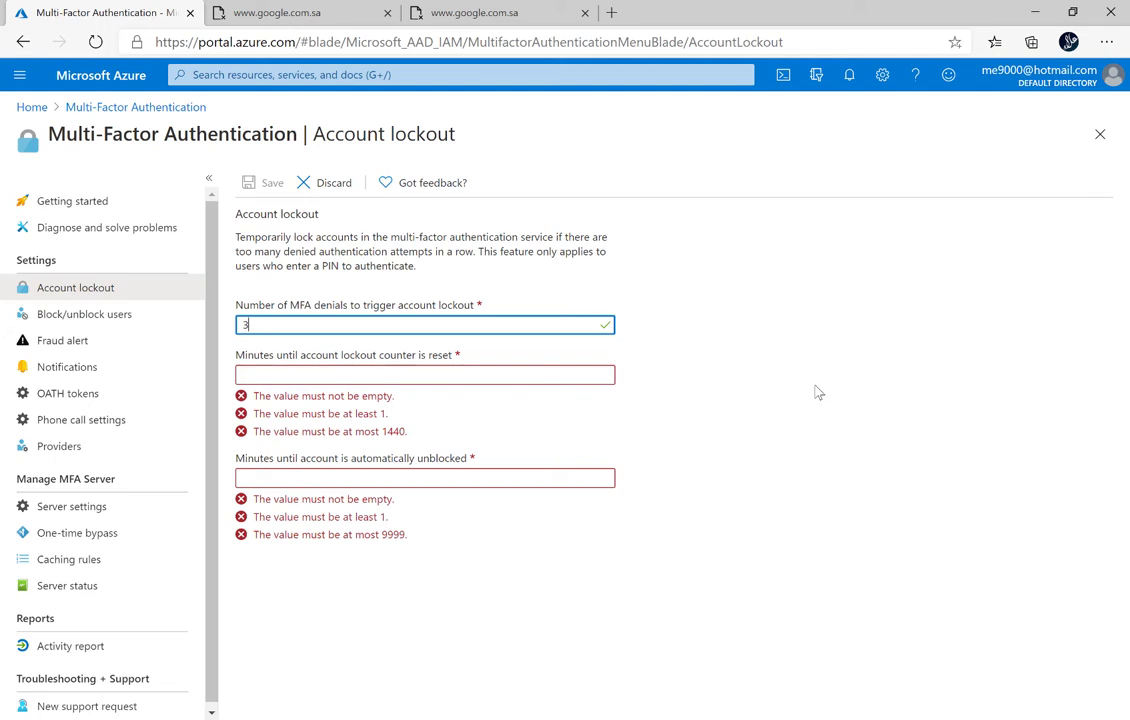
{"action": "left_click", "coordinate": [545, 378]}
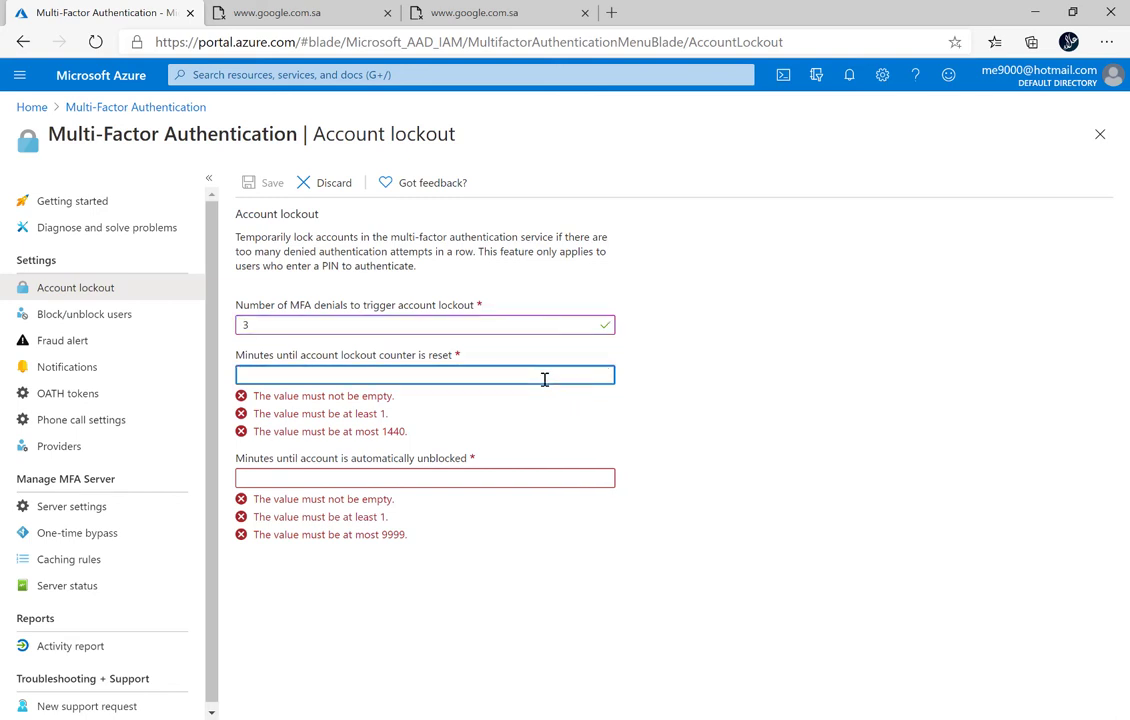
{"action": "type", "text": "1"}
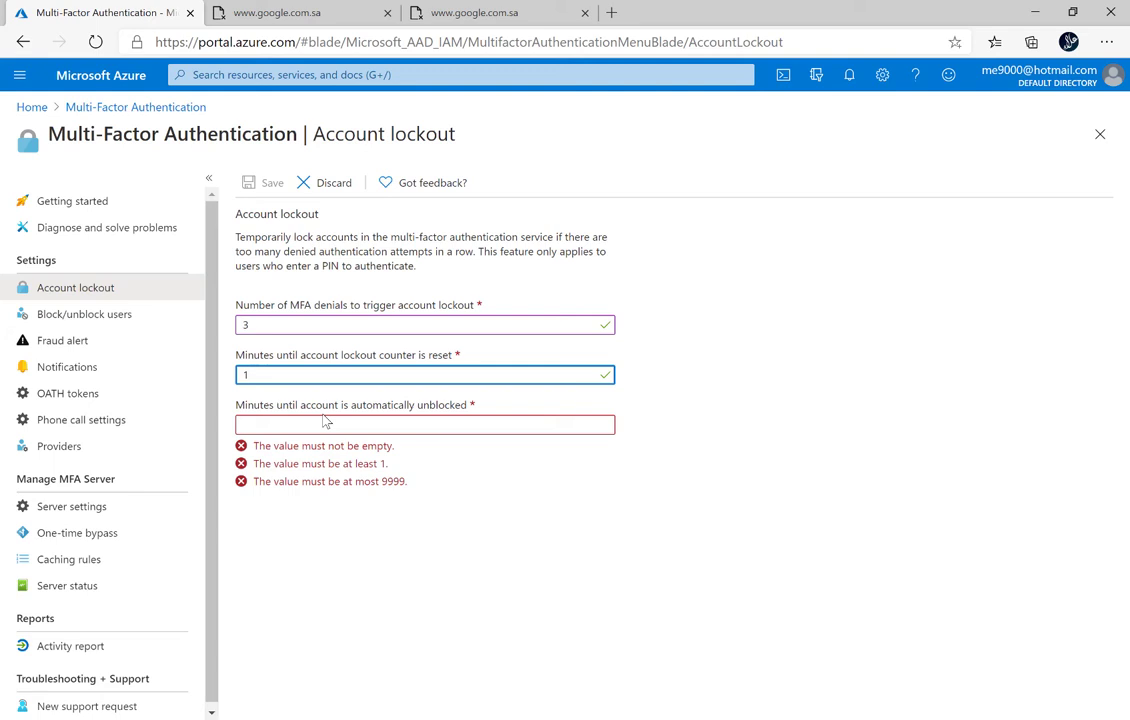
{"action": "left_click", "coordinate": [429, 425]}
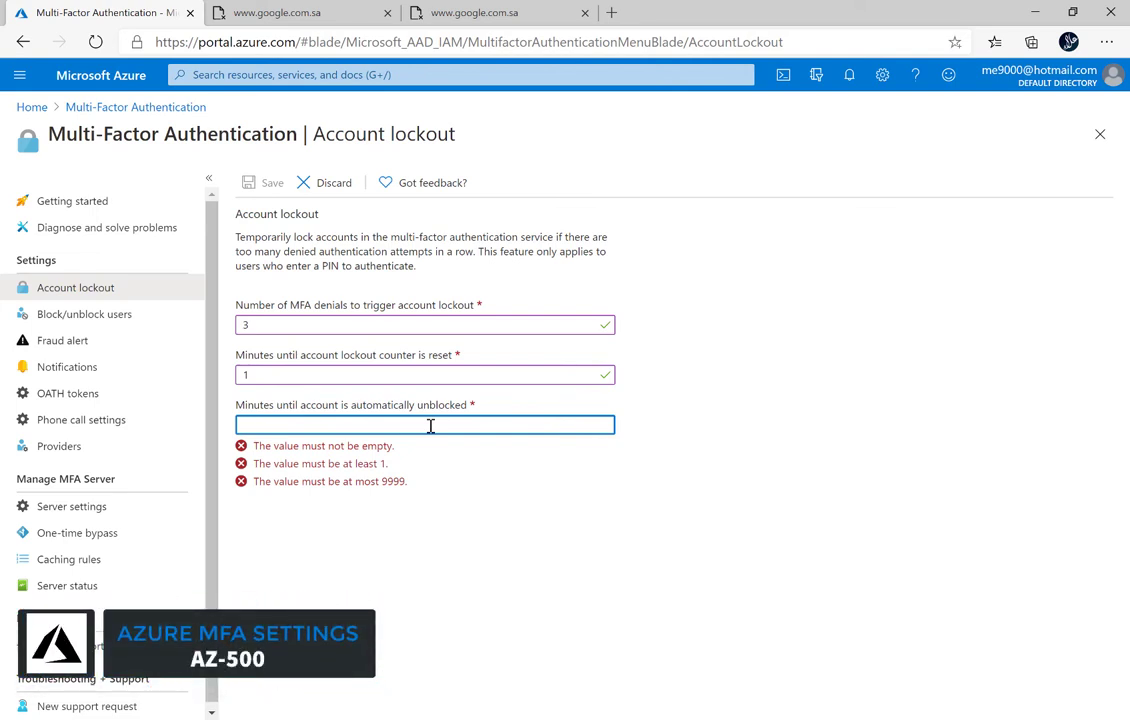
{"action": "type", "text": "2"}
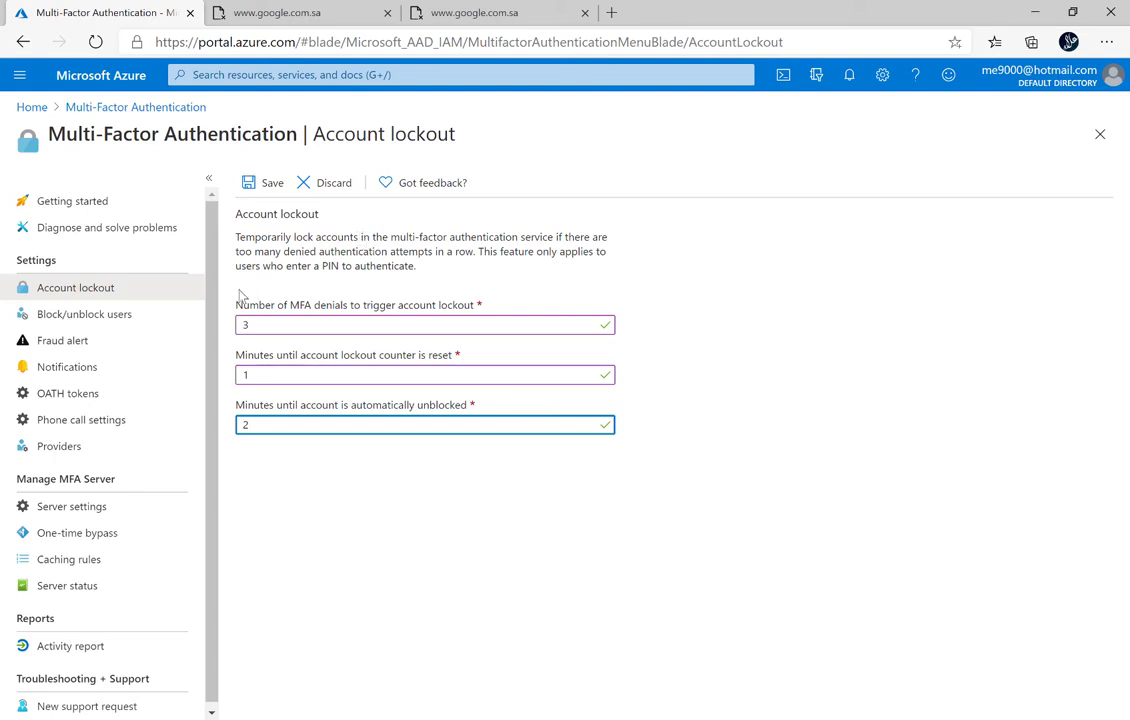
{"action": "left_click", "coordinate": [110, 316]}
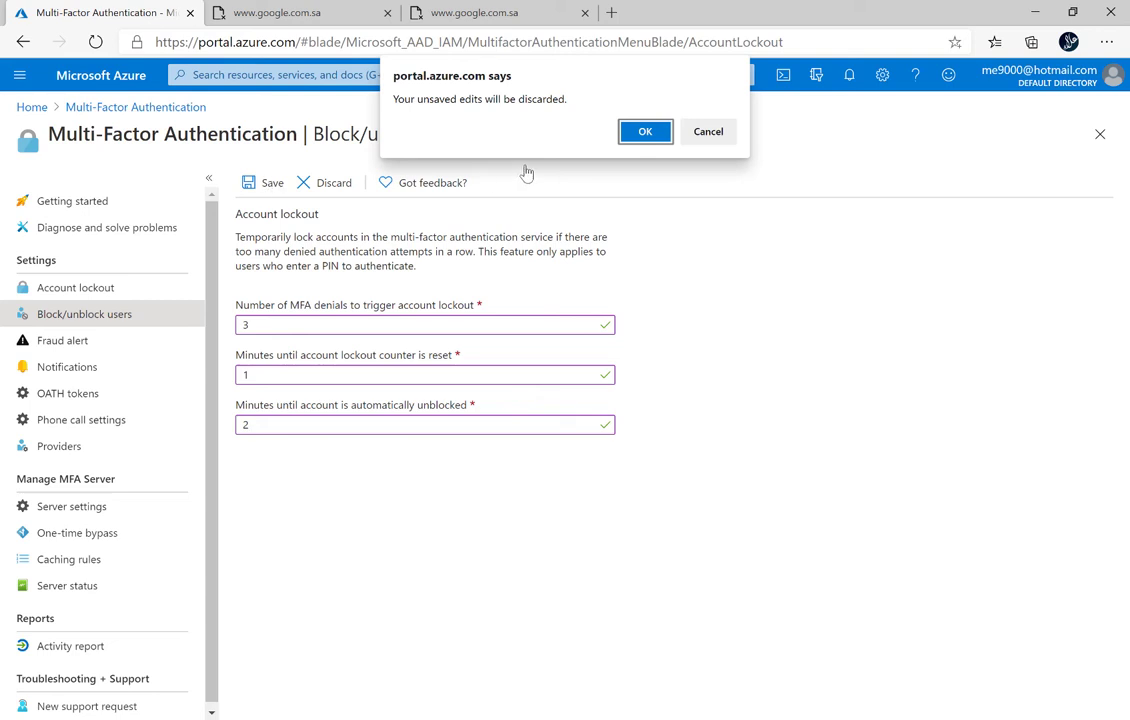
{"action": "left_click", "coordinate": [712, 134]}
{"action": "left_click", "coordinate": [274, 186]}
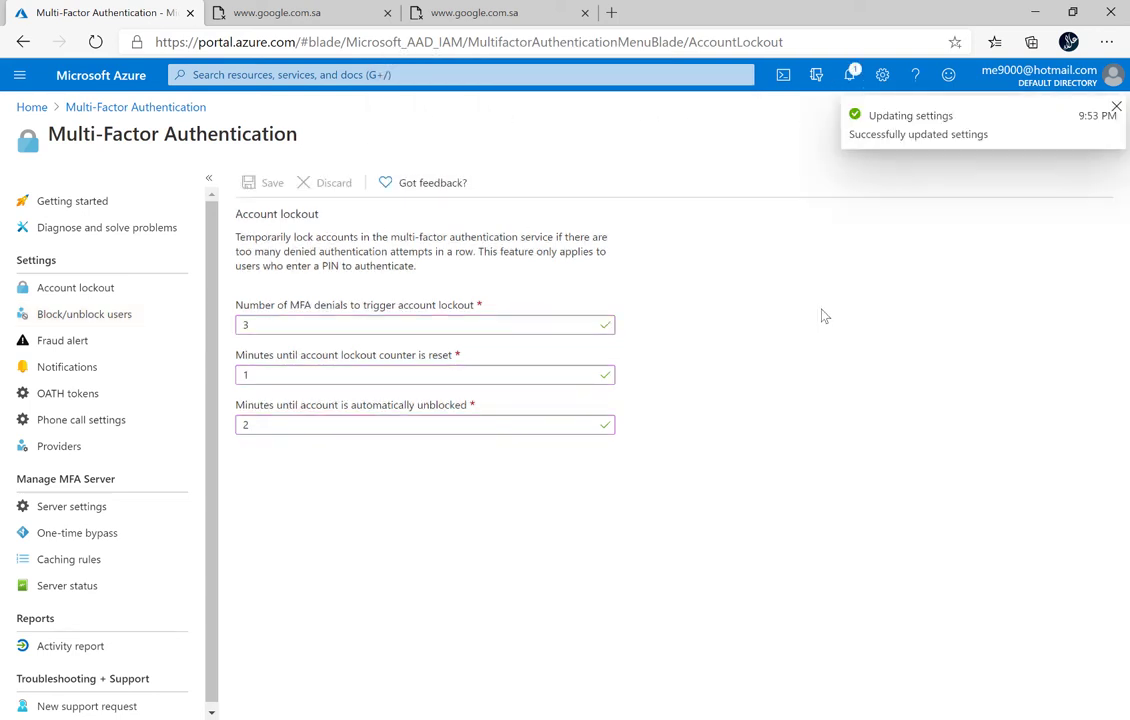
View the blocked users page and, in the fraud alert settings, allow users to submit fraud alerts.
{"action": "left_click", "coordinate": [75, 318]}
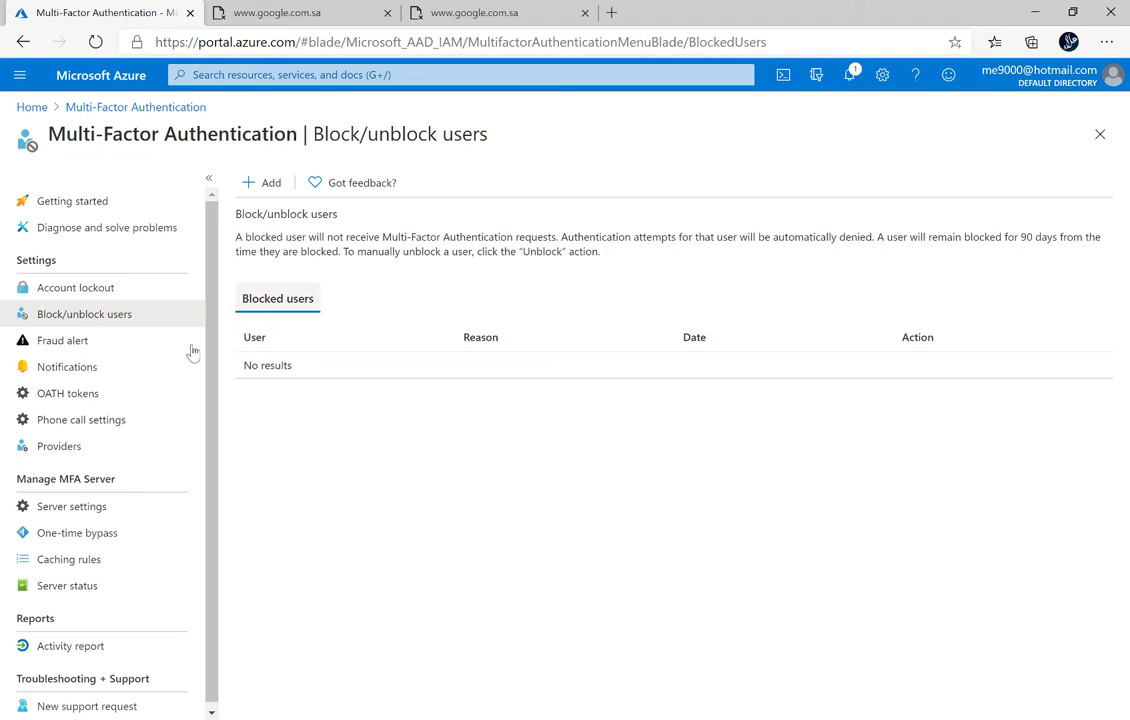
{"action": "left_click", "coordinate": [74, 342]}
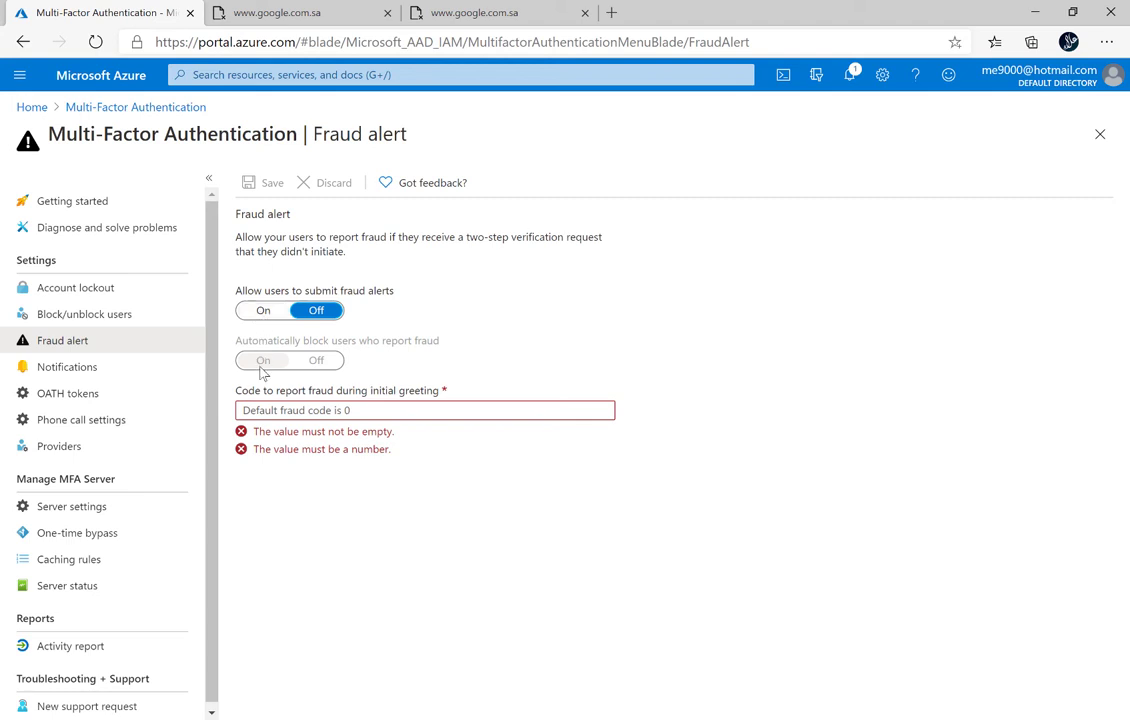
{"action": "left_click", "coordinate": [263, 311]}
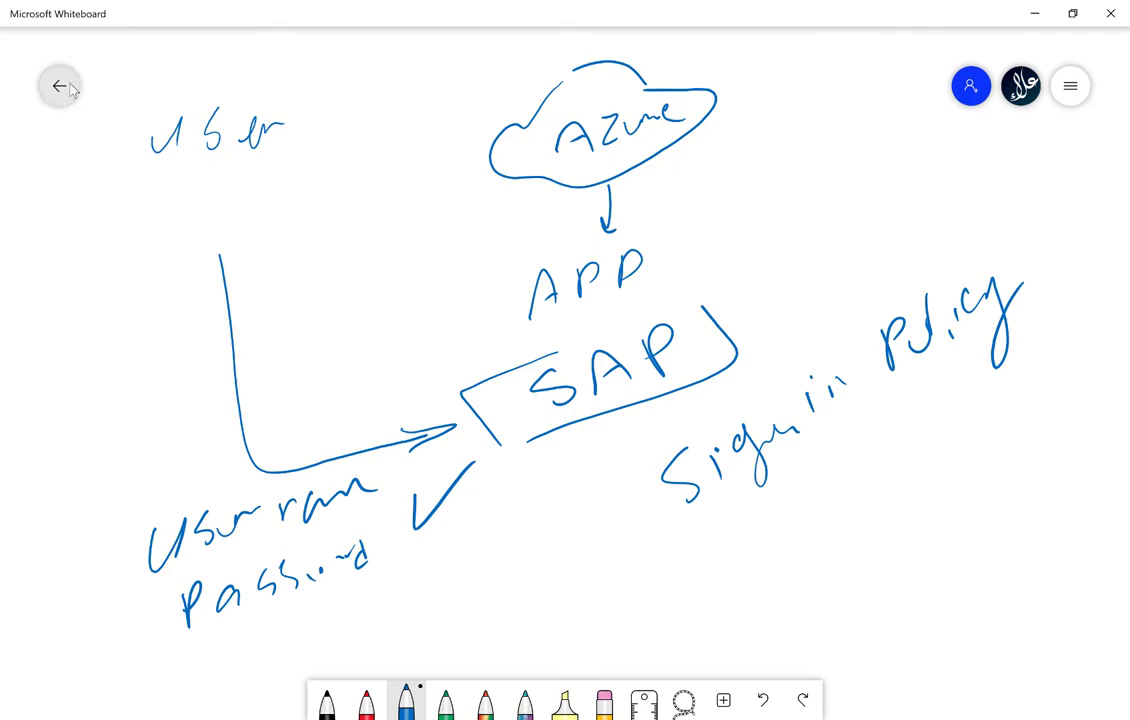
In Microsoft Whiteboard, open a new blank board and write "MFA" with an open loop drawn around it.
{"action": "left_click", "coordinate": [71, 88]}
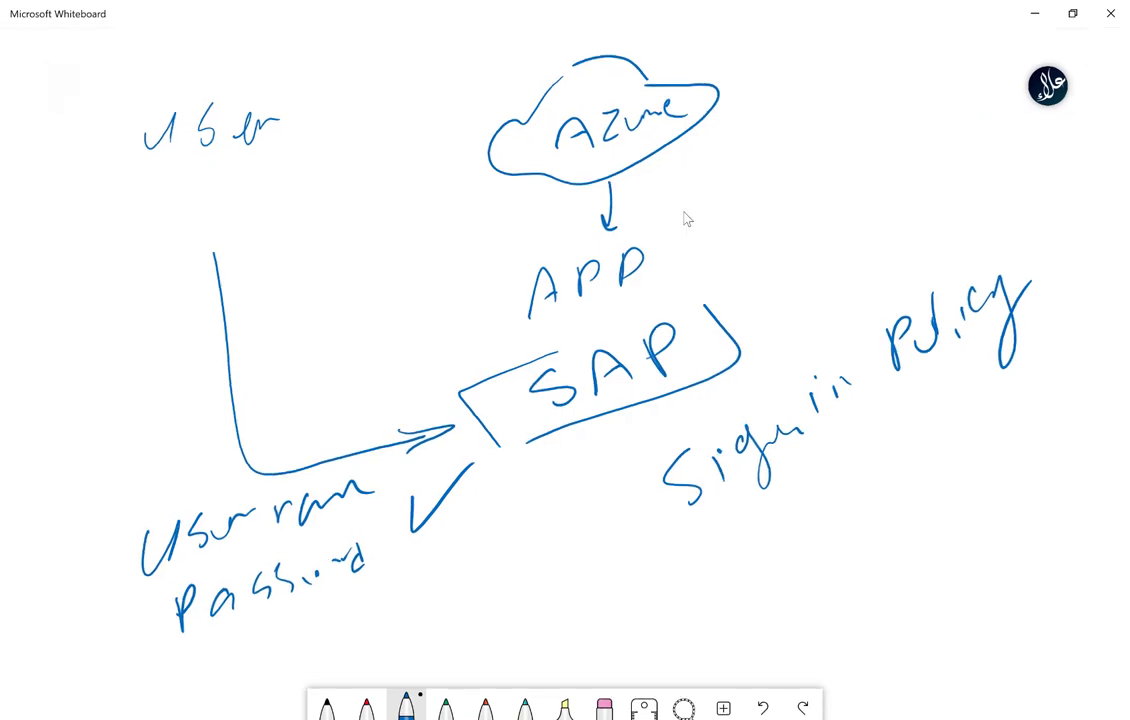
{"action": "left_click", "coordinate": [338, 258]}
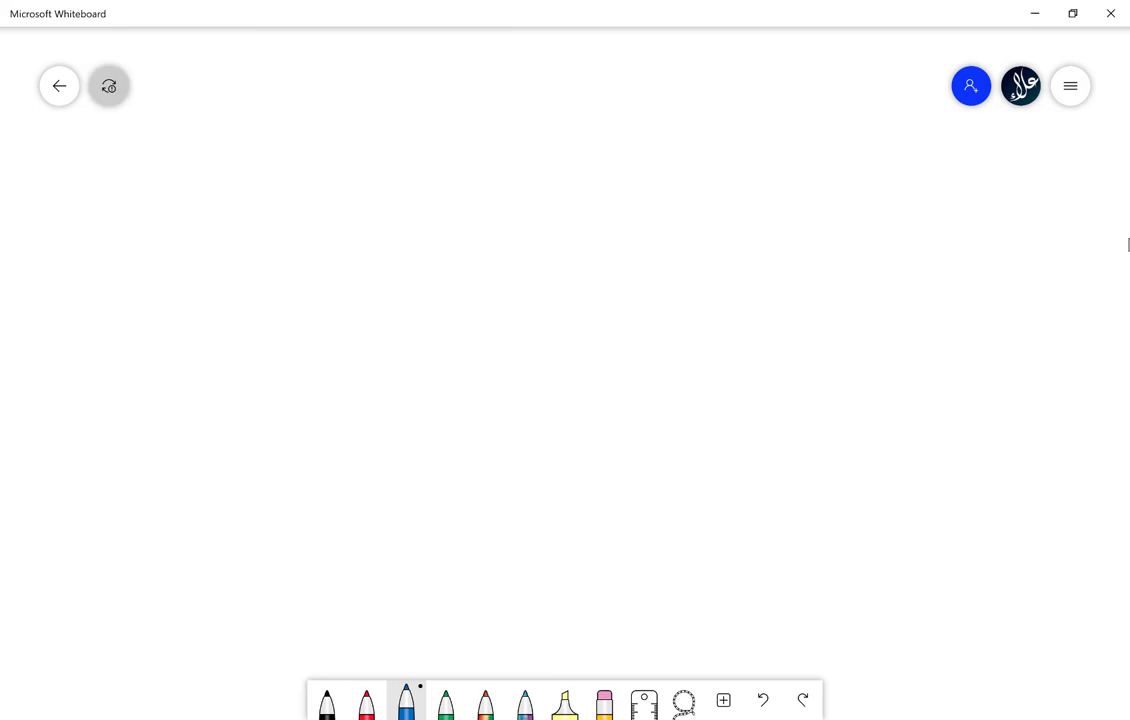
{"action": "mouse_move", "coordinate": [220, 160]}
{"action": "left_mouse_down"}
{"action": "mouse_move", "coordinate": [262, 142]}
{"action": "mouse_move", "coordinate": [295, 148]}
{"action": "left_mouse_up"}
{"action": "mouse_move", "coordinate": [333, 77]}
{"action": "left_mouse_down"}
{"action": "mouse_move", "coordinate": [326, 140]}
{"action": "mouse_move", "coordinate": [334, 120]}
{"action": "left_mouse_up"}
{"action": "mouse_move", "coordinate": [376, 142]}
{"action": "left_mouse_down"}
{"action": "mouse_move", "coordinate": [424, 114]}
{"action": "mouse_move", "coordinate": [418, 101]}
{"action": "left_mouse_up"}
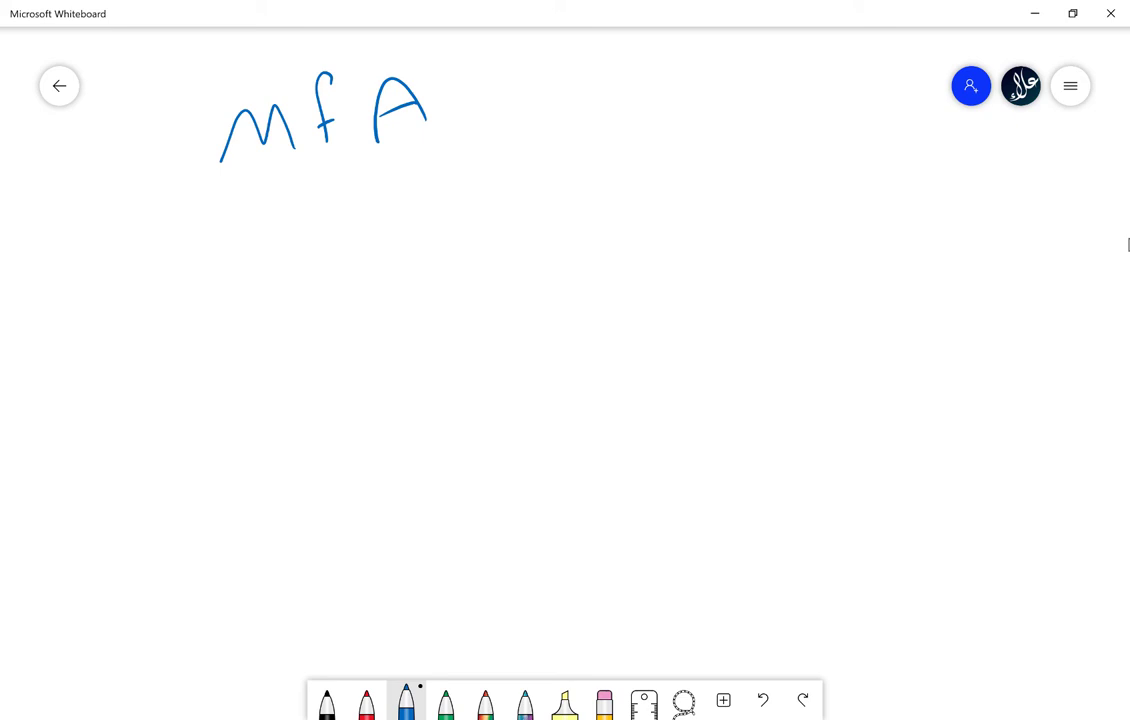
{"action": "left_click_drag", "start_coordinate": [465, 87], "coordinate": [290, 219]}
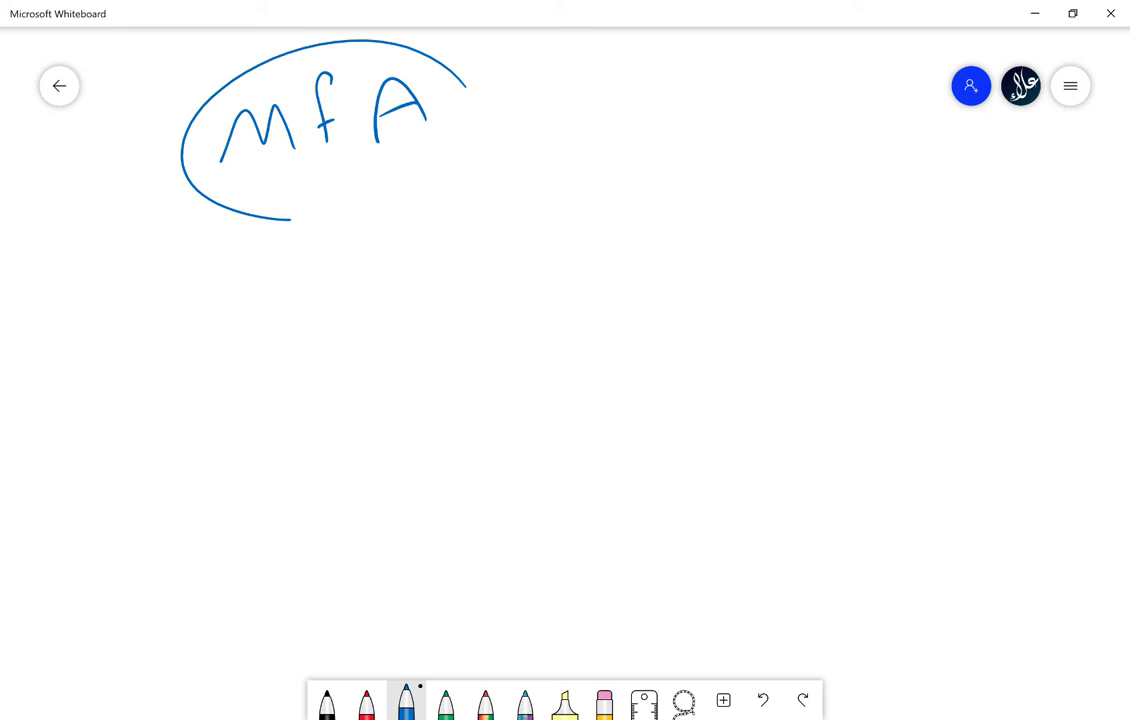
Write a list numbered 1 to 3 below "MFA" with the word "wrong" beside each number.
{"action": "left_click_drag", "start_coordinate": [464, 187], "coordinate": [459, 220]}
{"action": "mouse_move", "coordinate": [530, 183]}
{"action": "left_mouse_down"}
{"action": "mouse_move", "coordinate": [650, 146]}
{"action": "mouse_move", "coordinate": [636, 186]}
{"action": "left_mouse_up"}
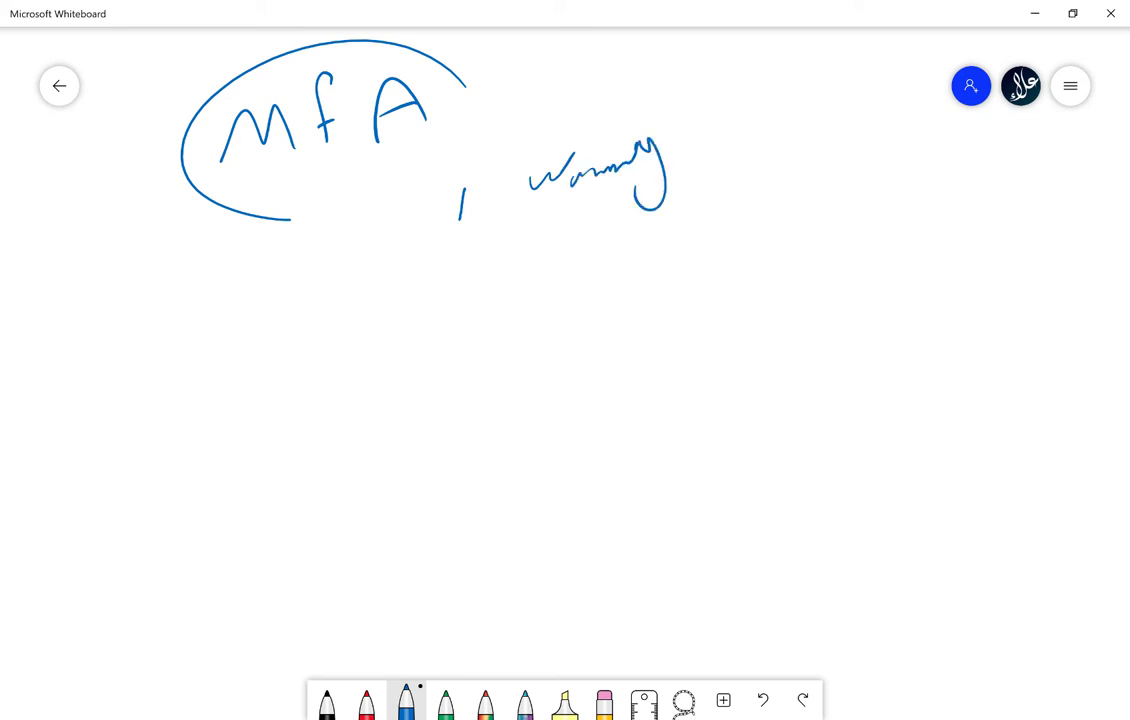
{"action": "left_click_drag", "start_coordinate": [443, 268], "coordinate": [469, 293]}
{"action": "mouse_move", "coordinate": [564, 246]}
{"action": "left_mouse_down"}
{"action": "mouse_move", "coordinate": [632, 224]}
{"action": "mouse_move", "coordinate": [630, 286]}
{"action": "left_mouse_up"}
{"action": "mouse_move", "coordinate": [443, 347]}
{"action": "left_mouse_down"}
{"action": "mouse_move", "coordinate": [465, 352]}
{"action": "mouse_move", "coordinate": [446, 370]}
{"action": "left_mouse_up"}
{"action": "mouse_move", "coordinate": [544, 348]}
{"action": "left_mouse_down"}
{"action": "mouse_move", "coordinate": [630, 328]}
{"action": "mouse_move", "coordinate": [664, 352]}
{"action": "left_mouse_up"}
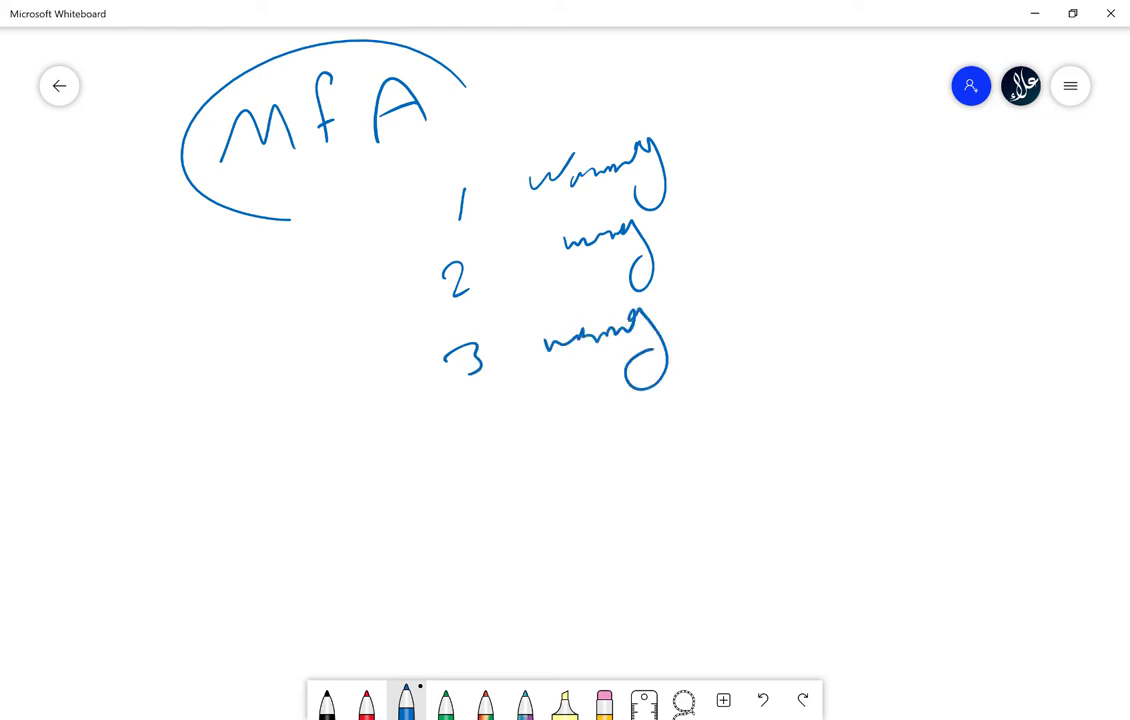
Write "bloked" beside the numbered list and draw a long slanting line beneath the notes.
{"action": "left_click_drag", "start_coordinate": [815, 158], "coordinate": [818, 229]}
{"action": "left_click_drag", "start_coordinate": [872, 147], "coordinate": [872, 208]}
{"action": "mouse_move", "coordinate": [897, 200]}
{"action": "left_mouse_down"}
{"action": "mouse_move", "coordinate": [918, 190]}
{"action": "mouse_move", "coordinate": [900, 208]}
{"action": "left_mouse_up"}
{"action": "left_click_drag", "start_coordinate": [937, 147], "coordinate": [939, 180]}
{"action": "mouse_move", "coordinate": [951, 180]}
{"action": "left_mouse_down"}
{"action": "mouse_move", "coordinate": [963, 167]}
{"action": "mouse_move", "coordinate": [975, 188]}
{"action": "left_mouse_up"}
{"action": "left_click_drag", "start_coordinate": [975, 180], "coordinate": [1018, 186]}
{"action": "mouse_move", "coordinate": [1040, 150]}
{"action": "left_mouse_down"}
{"action": "mouse_move", "coordinate": [1044, 188]}
{"action": "mouse_move", "coordinate": [258, 453]}
{"action": "left_mouse_up"}
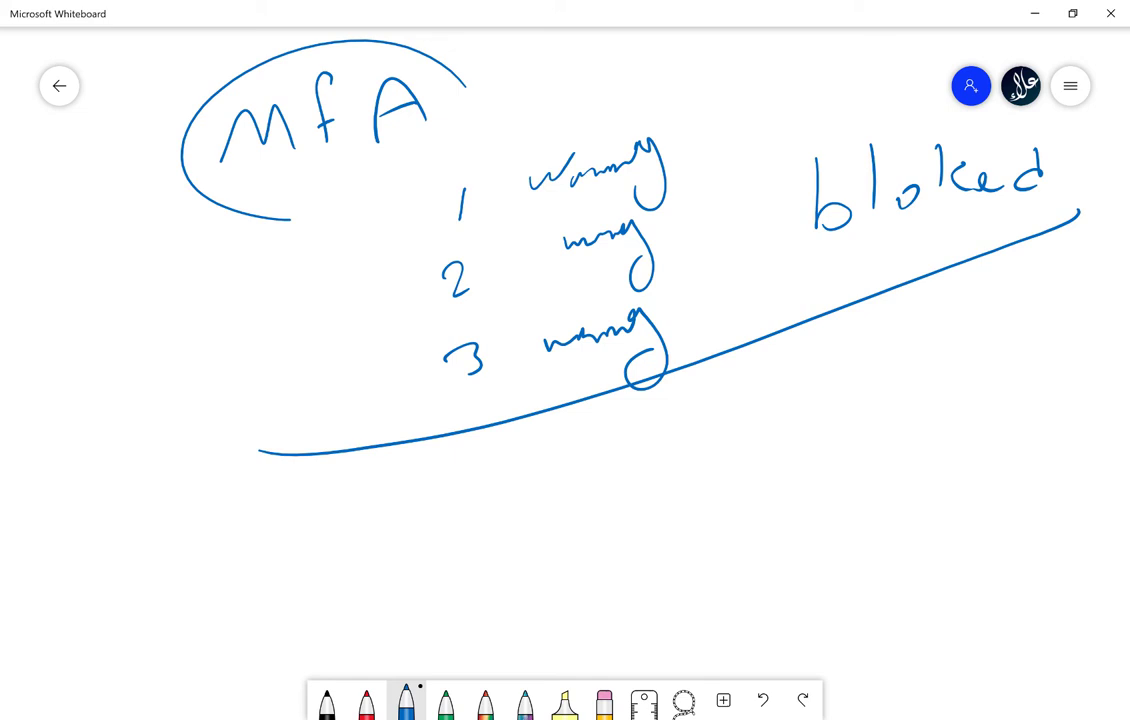
Clear the notes below the looped "MFA" heading and write "MFA Call" in their place.
{"action": "mouse_move", "coordinate": [1078, 212]}
{"action": "left_mouse_down"}
{"action": "mouse_move", "coordinate": [981, 242]}
{"action": "mouse_move", "coordinate": [1021, 164]}
{"action": "mouse_move", "coordinate": [532, 207]}
{"action": "mouse_move", "coordinate": [696, 290]}
{"action": "mouse_move", "coordinate": [421, 411]}
{"action": "mouse_move", "coordinate": [772, 373]}
{"action": "left_mouse_up"}
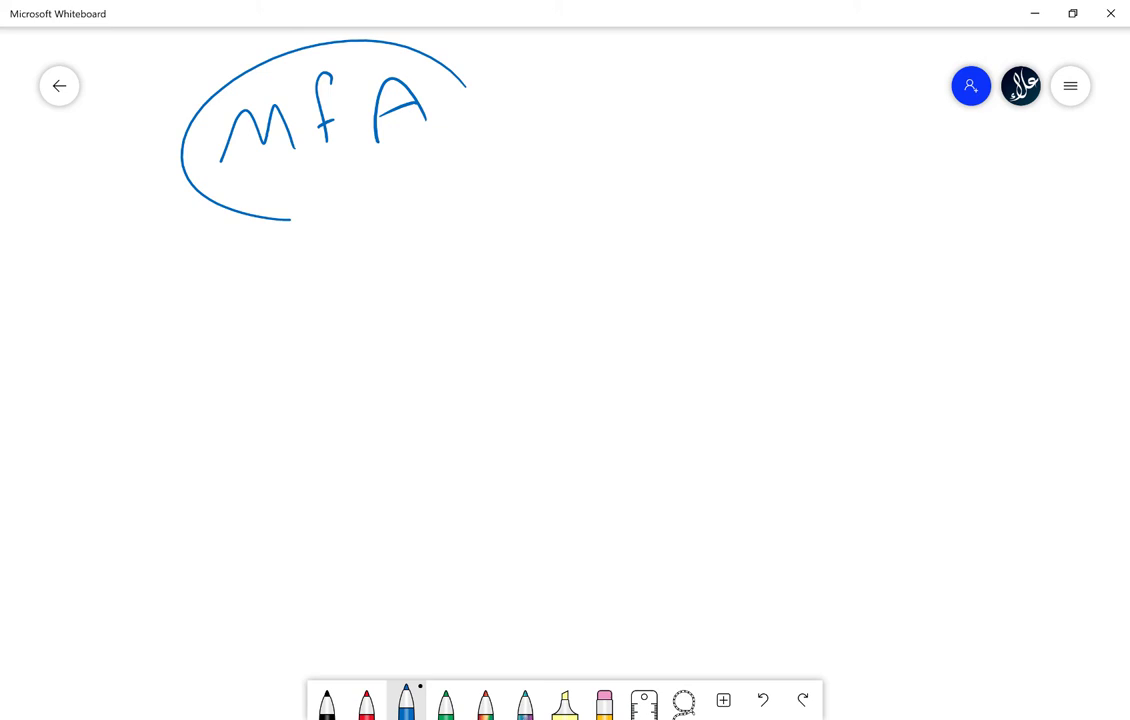
{"action": "left_click_drag", "start_coordinate": [226, 368], "coordinate": [308, 310]}
{"action": "left_click_drag", "start_coordinate": [345, 258], "coordinate": [325, 358]}
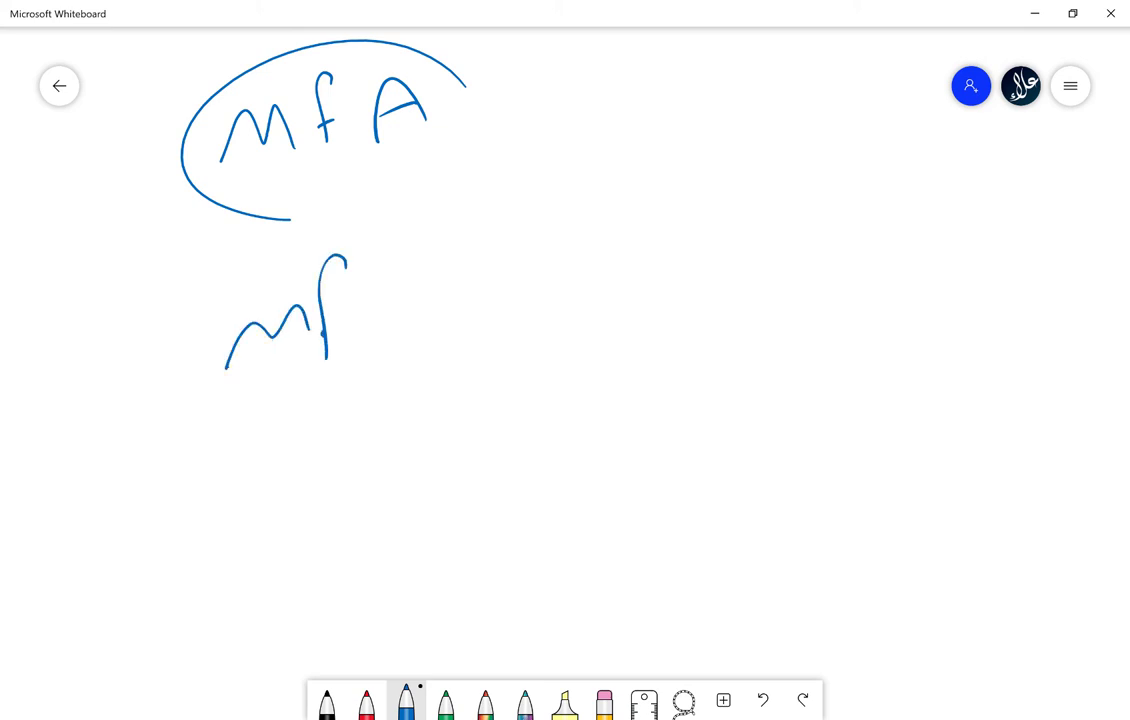
{"action": "mouse_move", "coordinate": [392, 340]}
{"action": "left_mouse_down"}
{"action": "mouse_move", "coordinate": [432, 315]}
{"action": "mouse_move", "coordinate": [434, 300]}
{"action": "left_mouse_up"}
{"action": "mouse_move", "coordinate": [565, 255]}
{"action": "left_mouse_down"}
{"action": "mouse_move", "coordinate": [605, 232]}
{"action": "mouse_move", "coordinate": [598, 290]}
{"action": "left_mouse_up"}
{"action": "left_click_drag", "start_coordinate": [655, 258], "coordinate": [660, 287]}
{"action": "left_click_drag", "start_coordinate": [681, 215], "coordinate": [680, 270]}
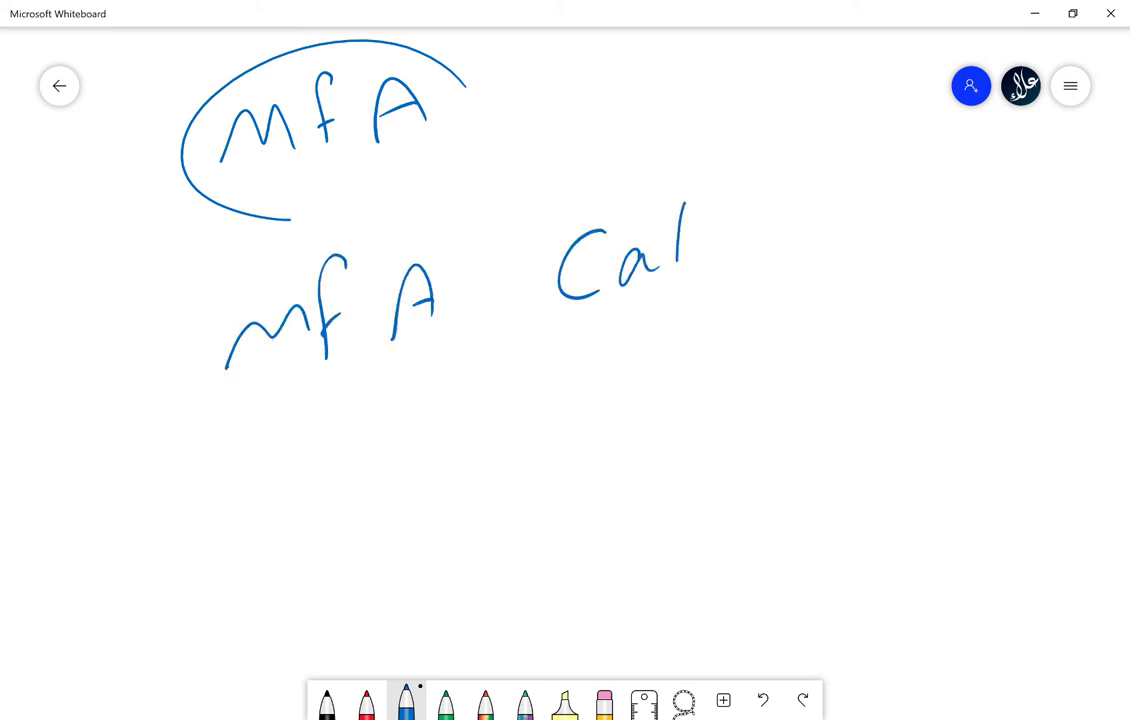
{"action": "left_click_drag", "start_coordinate": [699, 195], "coordinate": [697, 270]}
Handwrite "Microsoft" below the second "MFA".
{"action": "mouse_move", "coordinate": [189, 517]}
{"action": "left_mouse_down"}
{"action": "mouse_move", "coordinate": [222, 488]}
{"action": "mouse_move", "coordinate": [245, 506]}
{"action": "left_mouse_up"}
{"action": "mouse_move", "coordinate": [259, 488]}
{"action": "left_mouse_down"}
{"action": "mouse_move", "coordinate": [257, 504]}
{"action": "mouse_move", "coordinate": [290, 500]}
{"action": "left_mouse_up"}
{"action": "mouse_move", "coordinate": [307, 490]}
{"action": "left_mouse_down"}
{"action": "mouse_move", "coordinate": [322, 466]}
{"action": "mouse_move", "coordinate": [345, 456]}
{"action": "mouse_move", "coordinate": [352, 468]}
{"action": "left_mouse_up"}
{"action": "left_click", "coordinate": [361, 440]}
{"action": "mouse_move", "coordinate": [380, 452]}
{"action": "left_mouse_down"}
{"action": "mouse_move", "coordinate": [408, 446]}
{"action": "mouse_move", "coordinate": [418, 398]}
{"action": "mouse_move", "coordinate": [430, 448]}
{"action": "left_mouse_up"}
{"action": "mouse_move", "coordinate": [450, 386]}
{"action": "left_mouse_down"}
{"action": "mouse_move", "coordinate": [462, 428]}
{"action": "mouse_move", "coordinate": [480, 393]}
{"action": "left_mouse_up"}
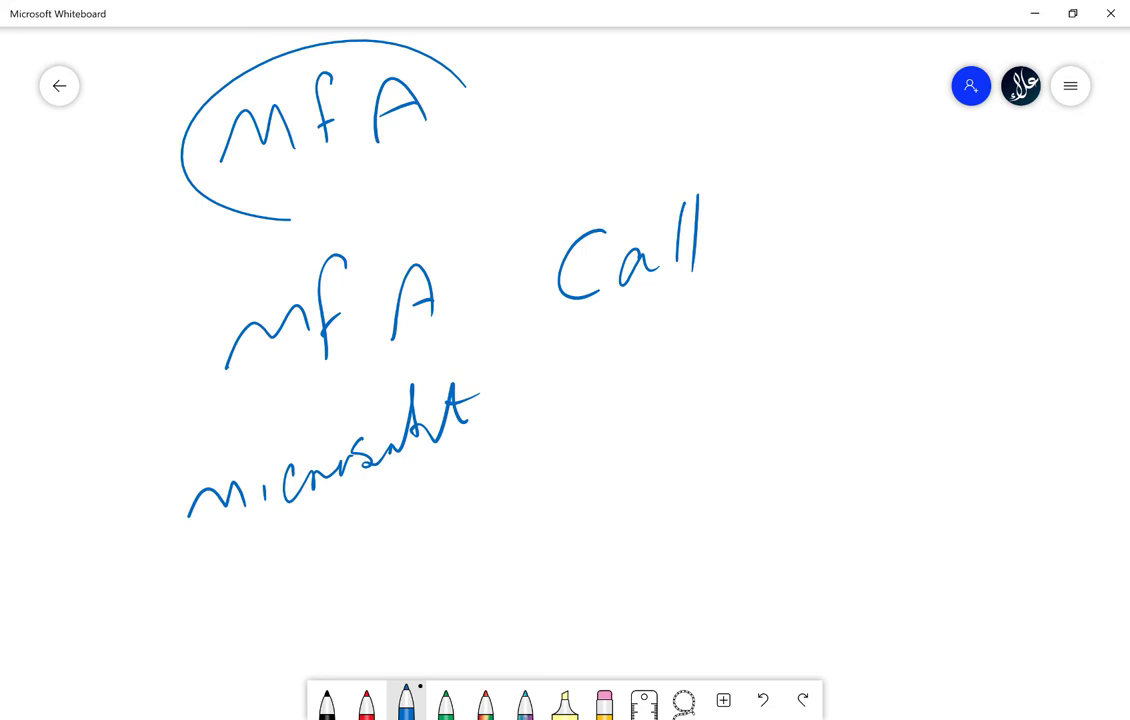
Handwrite a sample four-digit verification code below "Call", followed by a # sign.
{"action": "mouse_move", "coordinate": [658, 410]}
{"action": "left_mouse_down"}
{"action": "mouse_move", "coordinate": [660, 434]}
{"action": "mouse_move", "coordinate": [700, 433]}
{"action": "left_mouse_up"}
{"action": "mouse_move", "coordinate": [765, 372]}
{"action": "left_mouse_down"}
{"action": "mouse_move", "coordinate": [766, 415]}
{"action": "mouse_move", "coordinate": [771, 396]}
{"action": "left_mouse_up"}
{"action": "left_click_drag", "start_coordinate": [806, 356], "coordinate": [818, 402]}
{"action": "left_click_drag", "start_coordinate": [808, 355], "coordinate": [830, 353]}
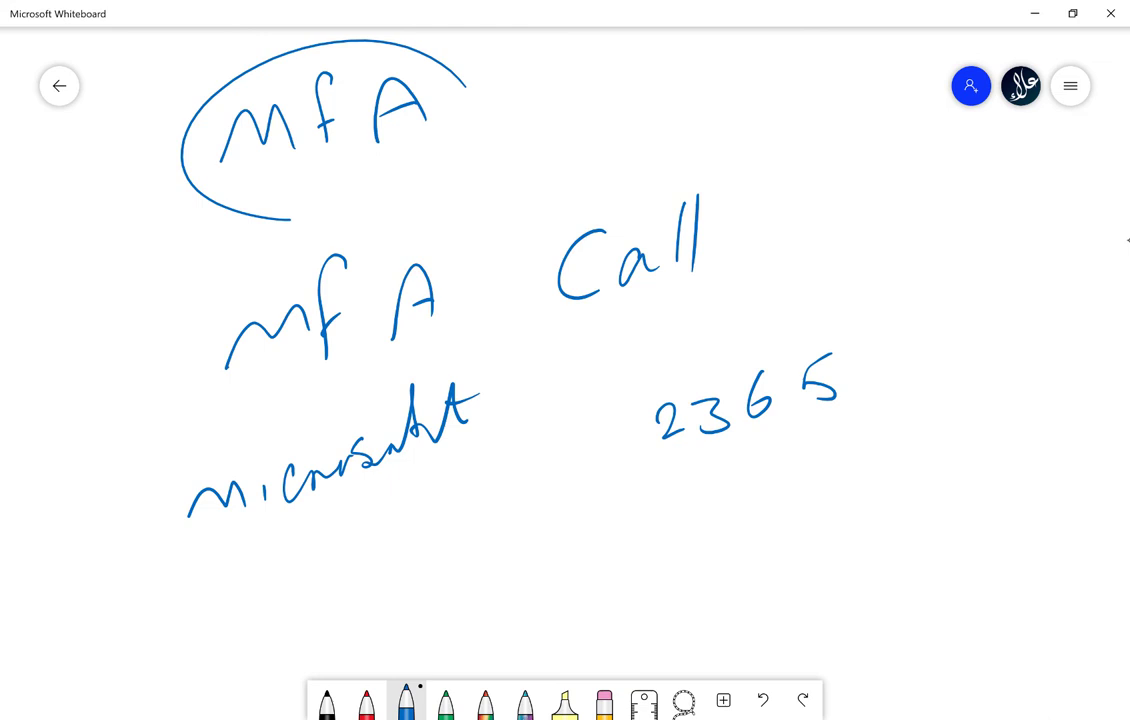
{"action": "mouse_move", "coordinate": [908, 359]}
{"action": "left_mouse_down"}
{"action": "mouse_move", "coordinate": [998, 331]}
{"action": "mouse_move", "coordinate": [1001, 346]}
{"action": "left_mouse_up"}
{"action": "mouse_move", "coordinate": [946, 321]}
{"action": "left_mouse_down"}
{"action": "mouse_move", "coordinate": [944, 381]}
{"action": "mouse_move", "coordinate": [967, 380]}
{"action": "left_mouse_up"}
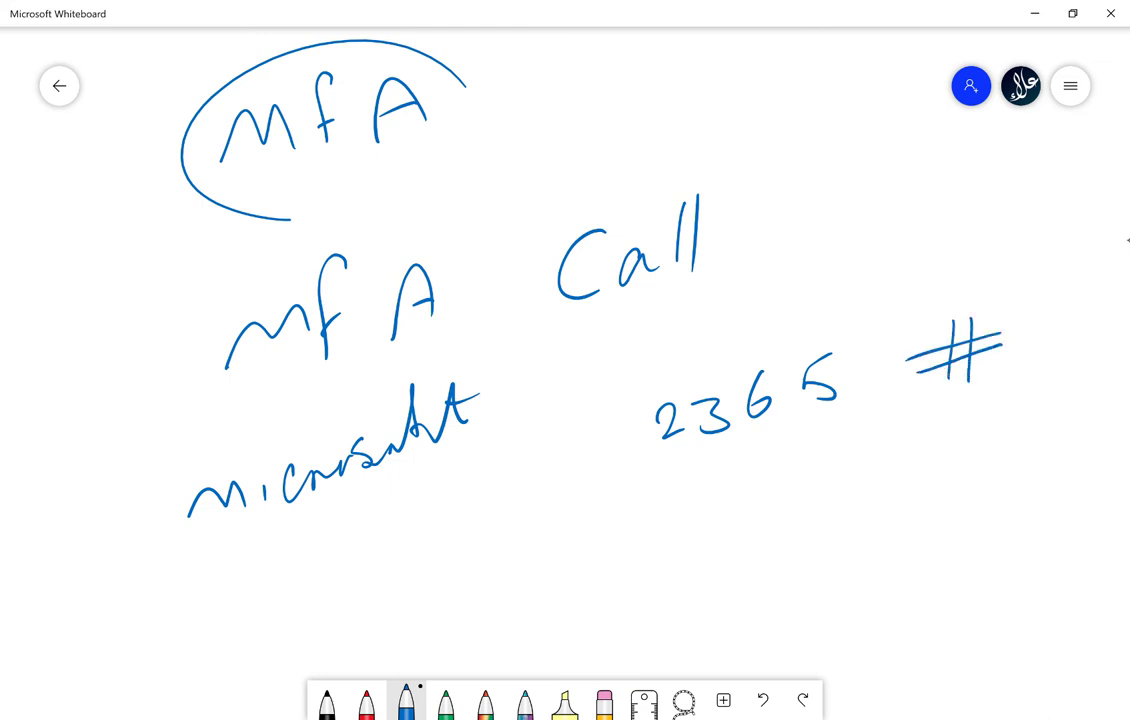
Write "To Continue" beneath the sample code and switch to the fraud alert page in the Azure portal.
{"action": "mouse_move", "coordinate": [710, 492]}
{"action": "left_mouse_down"}
{"action": "mouse_move", "coordinate": [760, 484]}
{"action": "mouse_move", "coordinate": [718, 540]}
{"action": "left_mouse_up"}
{"action": "left_click_drag", "start_coordinate": [727, 528], "coordinate": [745, 533]}
{"action": "mouse_move", "coordinate": [800, 480]}
{"action": "left_mouse_down"}
{"action": "mouse_move", "coordinate": [784, 520]}
{"action": "mouse_move", "coordinate": [866, 505]}
{"action": "left_mouse_up"}
{"action": "mouse_move", "coordinate": [862, 452]}
{"action": "left_mouse_down"}
{"action": "mouse_move", "coordinate": [861, 515]}
{"action": "mouse_move", "coordinate": [972, 483]}
{"action": "left_mouse_up"}
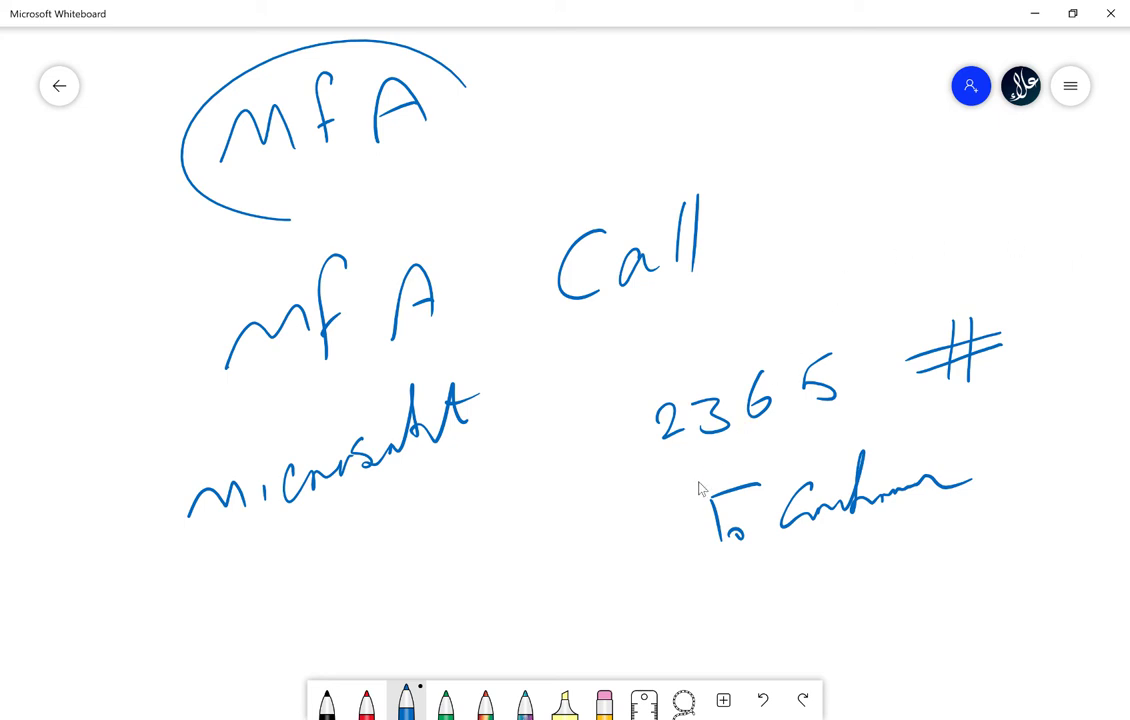
{"action": "key", "text": "alt+Tab"}
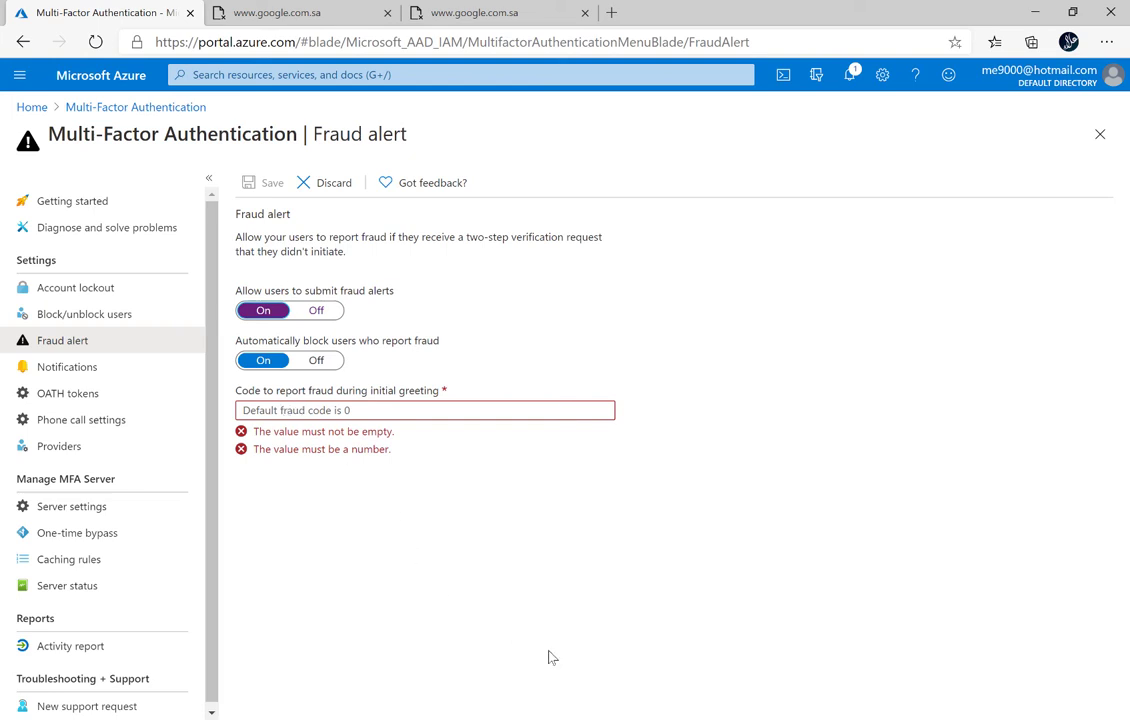
Back in Whiteboard, replace the notes below the "MFA" heading with a stick figure and an arrow pointing up to "MFA".
{"action": "key", "text": "alt+Tab"}
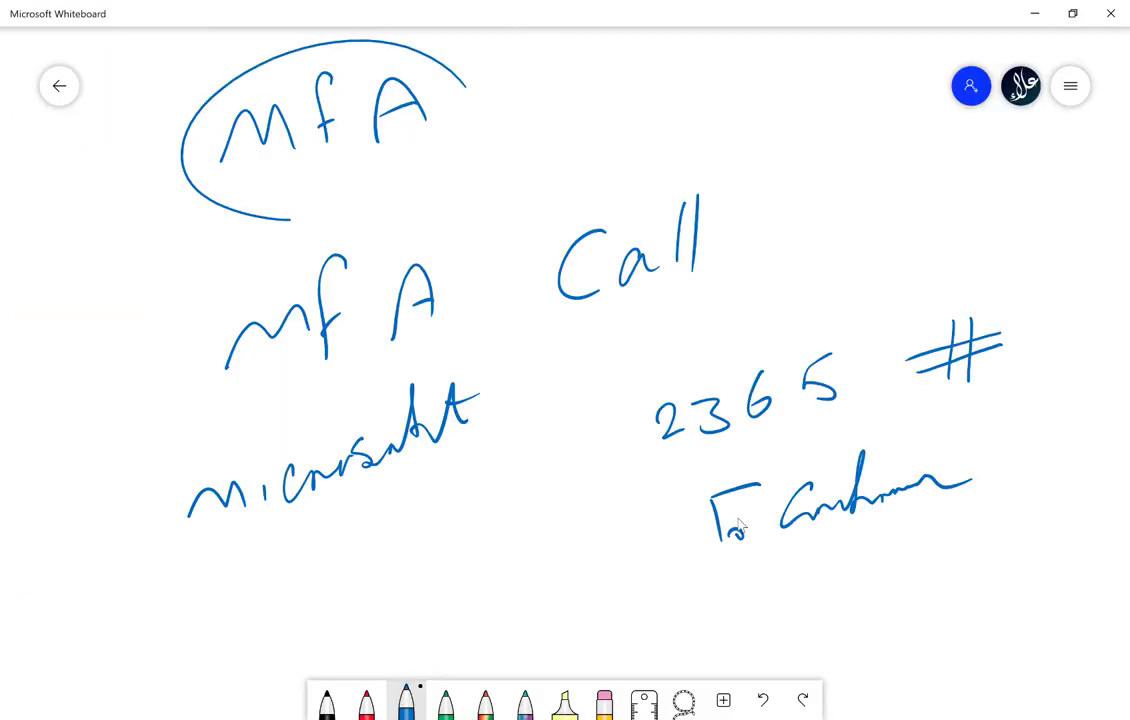
{"action": "mouse_move", "coordinate": [950, 485]}
{"action": "left_mouse_down"}
{"action": "mouse_move", "coordinate": [714, 527]}
{"action": "mouse_move", "coordinate": [734, 502]}
{"action": "mouse_move", "coordinate": [731, 381]}
{"action": "mouse_move", "coordinate": [693, 227]}
{"action": "mouse_move", "coordinate": [393, 290]}
{"action": "mouse_move", "coordinate": [542, 393]}
{"action": "mouse_move", "coordinate": [413, 374]}
{"action": "left_mouse_up"}
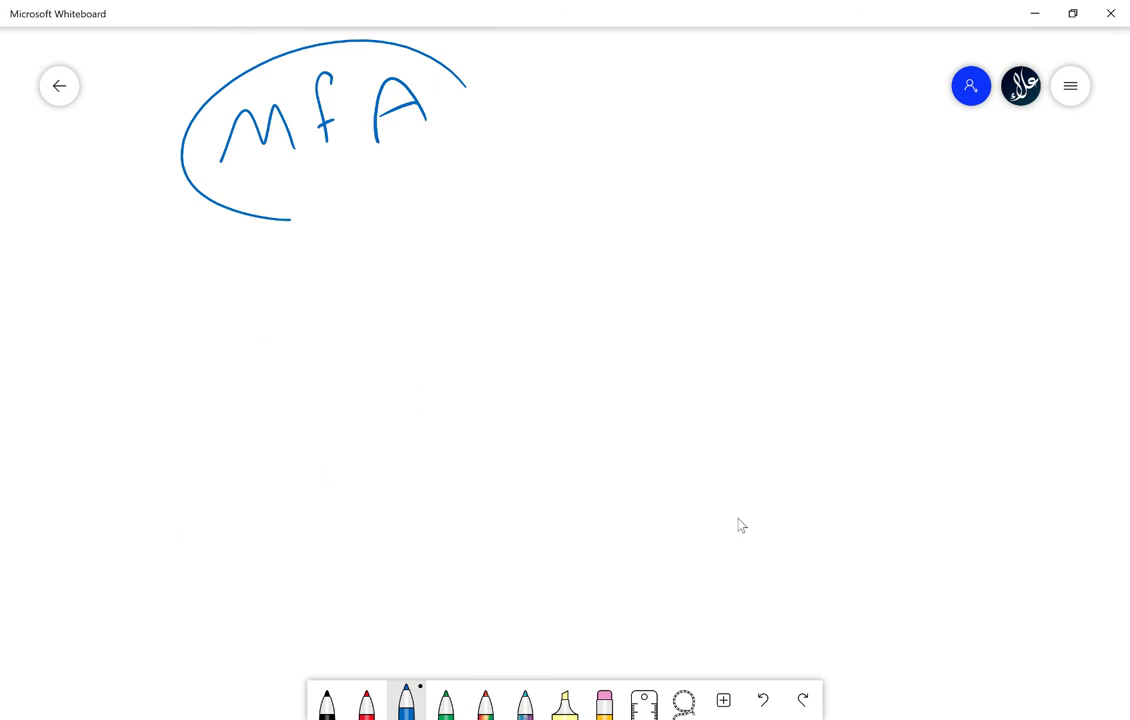
{"action": "mouse_move", "coordinate": [162, 242]}
{"action": "left_mouse_down"}
{"action": "mouse_move", "coordinate": [136, 287]}
{"action": "mouse_move", "coordinate": [165, 243]}
{"action": "left_mouse_up"}
{"action": "left_click_drag", "start_coordinate": [170, 308], "coordinate": [165, 413]}
{"action": "left_click_drag", "start_coordinate": [184, 343], "coordinate": [208, 370]}
{"action": "left_click_drag", "start_coordinate": [162, 348], "coordinate": [116, 375]}
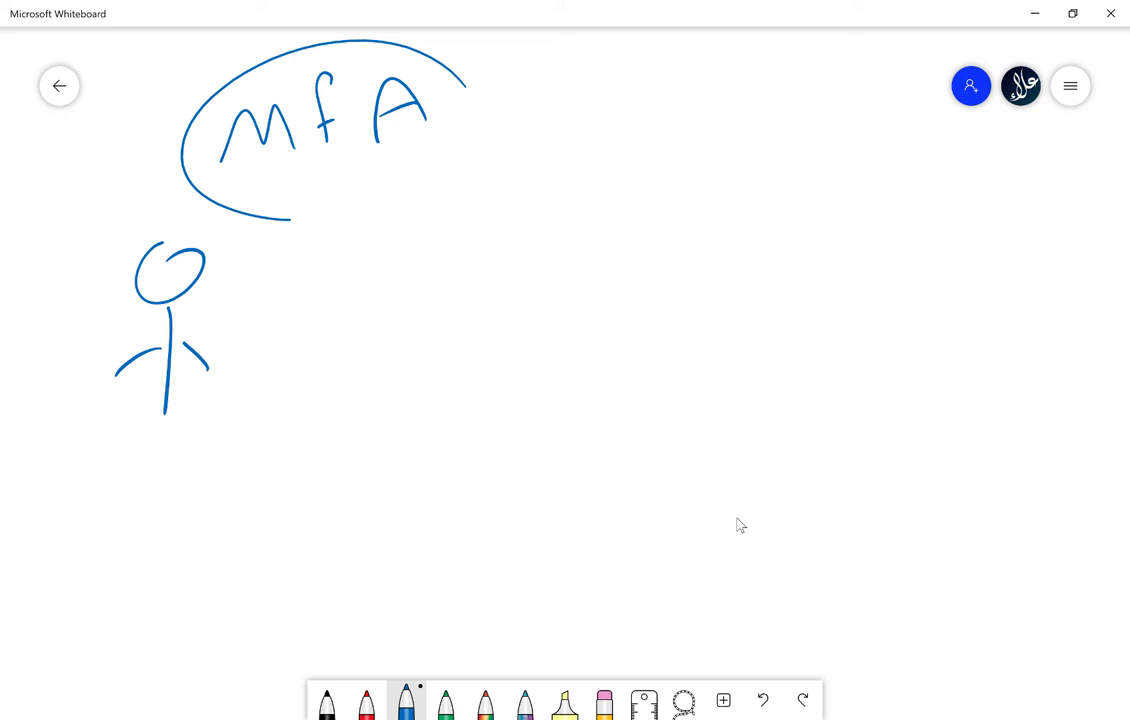
{"action": "mouse_move", "coordinate": [248, 342]}
{"action": "left_mouse_down"}
{"action": "mouse_move", "coordinate": [282, 303]}
{"action": "mouse_move", "coordinate": [315, 205]}
{"action": "mouse_move", "coordinate": [330, 237]}
{"action": "left_mouse_up"}
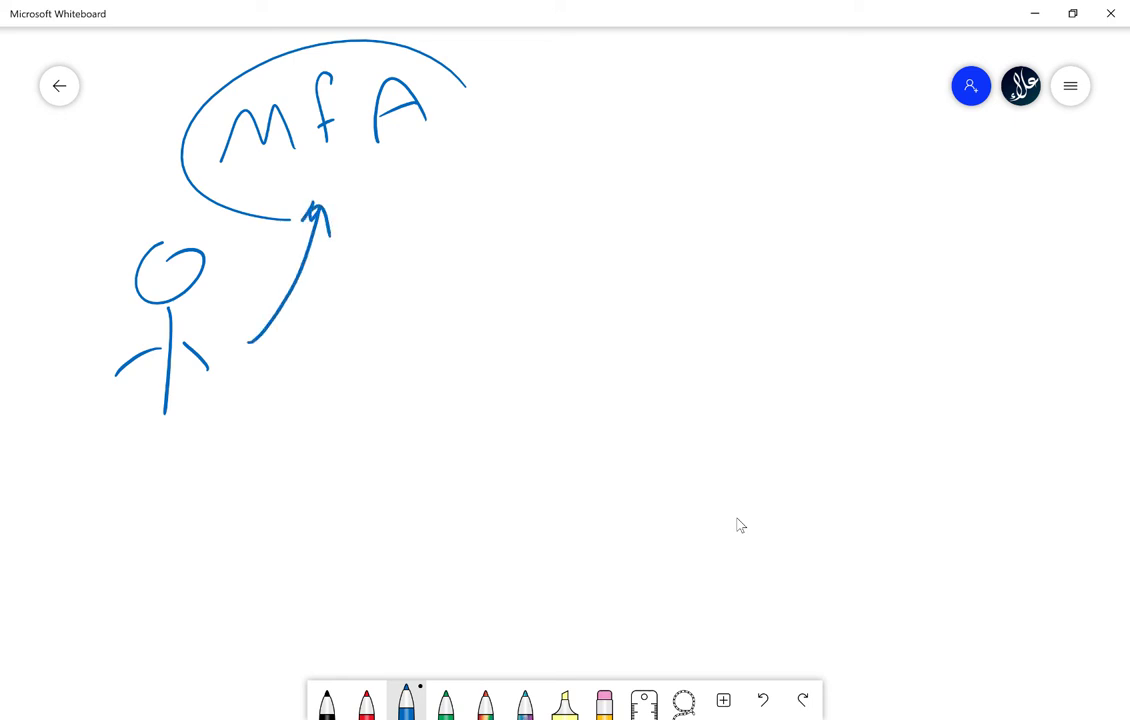
Draw a phone outline with screen details beside the stick figure, and a short arrow from it to the word "Call".
{"action": "mouse_move", "coordinate": [483, 173]}
{"action": "left_mouse_down"}
{"action": "mouse_move", "coordinate": [449, 182]}
{"action": "mouse_move", "coordinate": [415, 353]}
{"action": "left_mouse_up"}
{"action": "mouse_move", "coordinate": [507, 172]}
{"action": "left_mouse_down"}
{"action": "mouse_move", "coordinate": [454, 343]}
{"action": "mouse_move", "coordinate": [434, 348]}
{"action": "left_mouse_up"}
{"action": "mouse_move", "coordinate": [424, 214]}
{"action": "left_mouse_down"}
{"action": "mouse_move", "coordinate": [419, 226]}
{"action": "mouse_move", "coordinate": [499, 258]}
{"action": "mouse_move", "coordinate": [450, 272]}
{"action": "mouse_move", "coordinate": [490, 287]}
{"action": "left_mouse_up"}
{"action": "left_click_drag", "start_coordinate": [436, 328], "coordinate": [473, 327]}
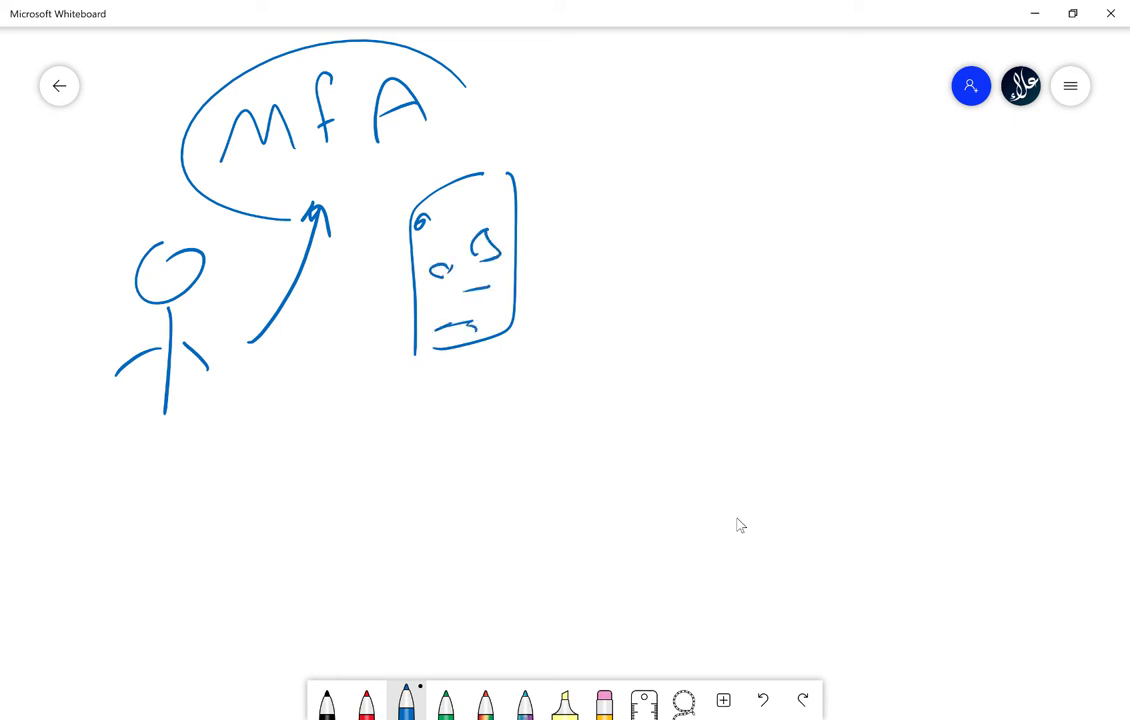
{"action": "left_click_drag", "start_coordinate": [555, 268], "coordinate": [626, 262]}
{"action": "mouse_move", "coordinate": [673, 214]}
{"action": "left_mouse_down"}
{"action": "mouse_move", "coordinate": [645, 250]}
{"action": "mouse_move", "coordinate": [705, 238]}
{"action": "left_mouse_up"}
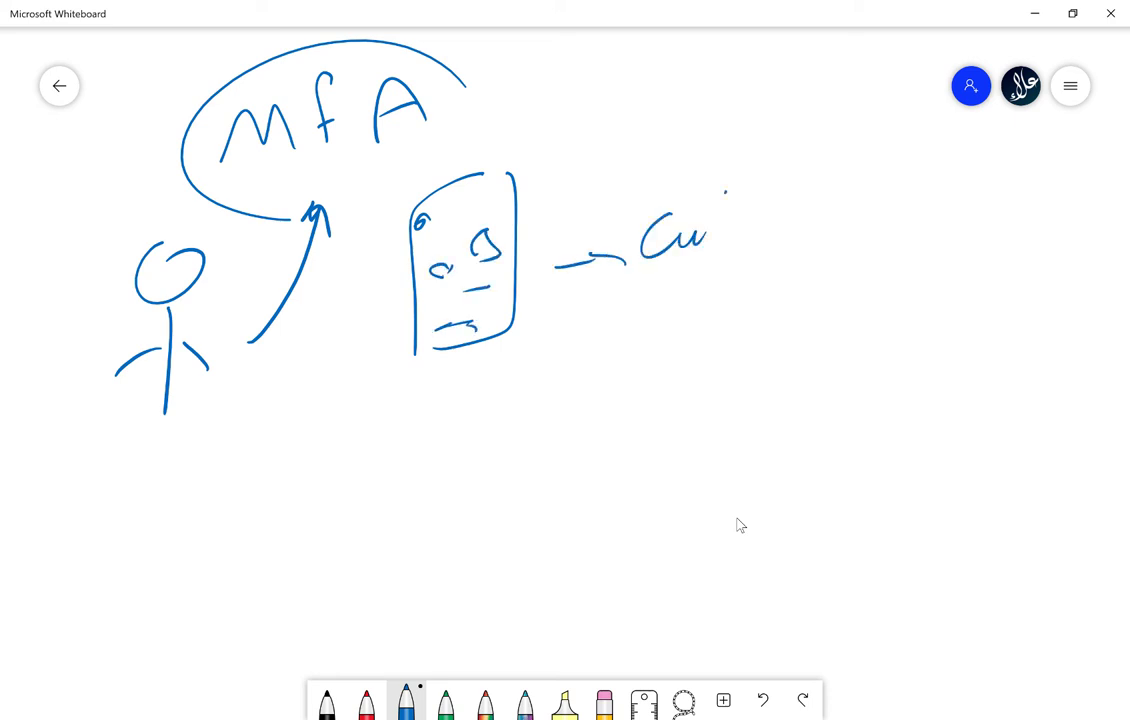
{"action": "left_click_drag", "start_coordinate": [726, 190], "coordinate": [728, 235]}
{"action": "left_click_drag", "start_coordinate": [737, 190], "coordinate": [738, 232]}
Write "Code #" beside the word "Call".
{"action": "mouse_move", "coordinate": [858, 188]}
{"action": "left_mouse_down"}
{"action": "mouse_move", "coordinate": [850, 212]}
{"action": "mouse_move", "coordinate": [885, 206]}
{"action": "left_mouse_up"}
{"action": "left_click_drag", "start_coordinate": [932, 163], "coordinate": [932, 196]}
{"action": "left_click_drag", "start_coordinate": [955, 190], "coordinate": [1056, 160]}
{"action": "left_click", "coordinate": [1013, 168]}
{"action": "mouse_move", "coordinate": [1027, 150]}
{"action": "left_mouse_down"}
{"action": "mouse_move", "coordinate": [1022, 190]}
{"action": "mouse_move", "coordinate": [1040, 188]}
{"action": "left_mouse_up"}
{"action": "left_click_drag", "start_coordinate": [1015, 181], "coordinate": [1060, 176]}
Scribble a thick underline beneath the stick figure and add a small mark with two slanting lines under it below "Code #".
{"action": "left_click_drag", "start_coordinate": [250, 404], "coordinate": [154, 468]}
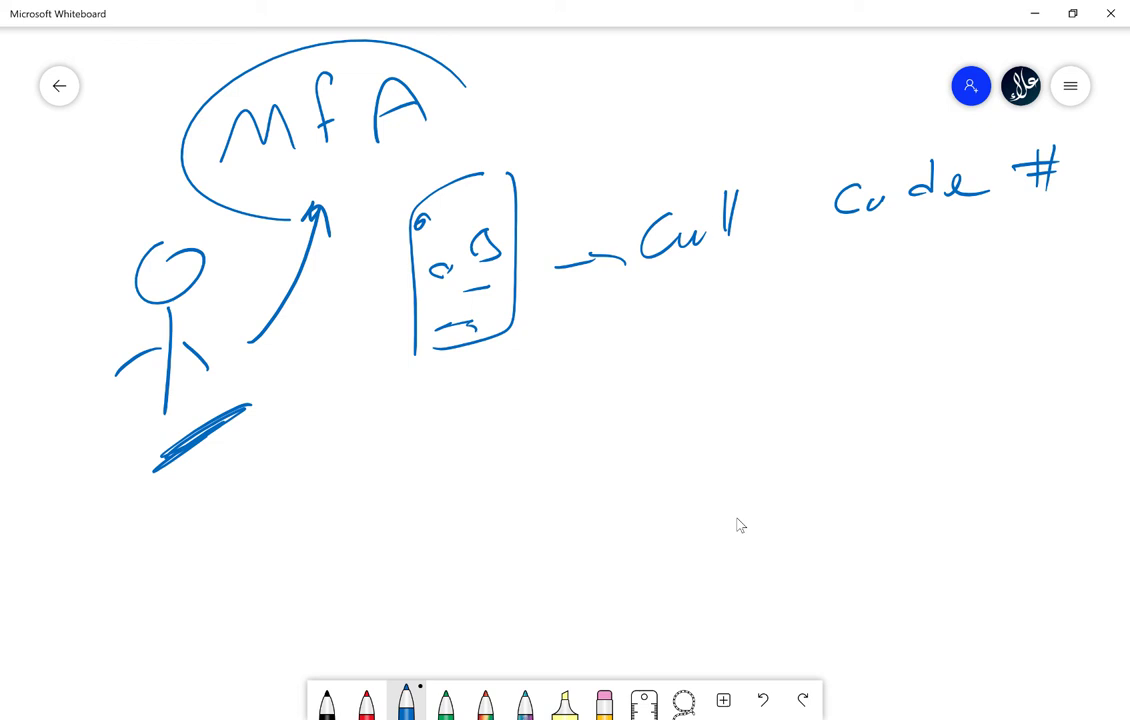
{"action": "mouse_move", "coordinate": [914, 290]}
{"action": "left_mouse_down"}
{"action": "mouse_move", "coordinate": [943, 280]}
{"action": "mouse_move", "coordinate": [914, 295]}
{"action": "left_mouse_up"}
{"action": "left_click_drag", "start_coordinate": [870, 356], "coordinate": [1012, 316]}
{"action": "mouse_move", "coordinate": [845, 375]}
{"action": "left_mouse_down"}
{"action": "mouse_move", "coordinate": [1033, 323]}
{"action": "mouse_move", "coordinate": [1003, 333]}
{"action": "left_mouse_up"}
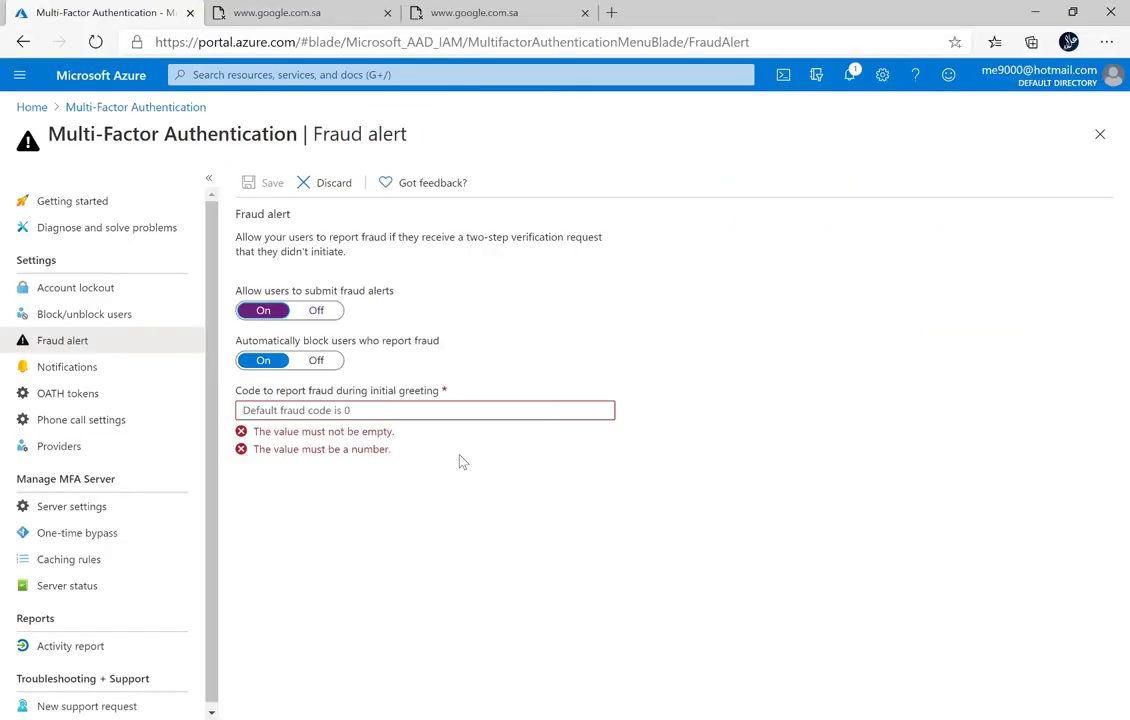
Set the code to report fraud during the initial greeting to 165 and save the fraud alert settings.
{"action": "left_click", "coordinate": [459, 410]}
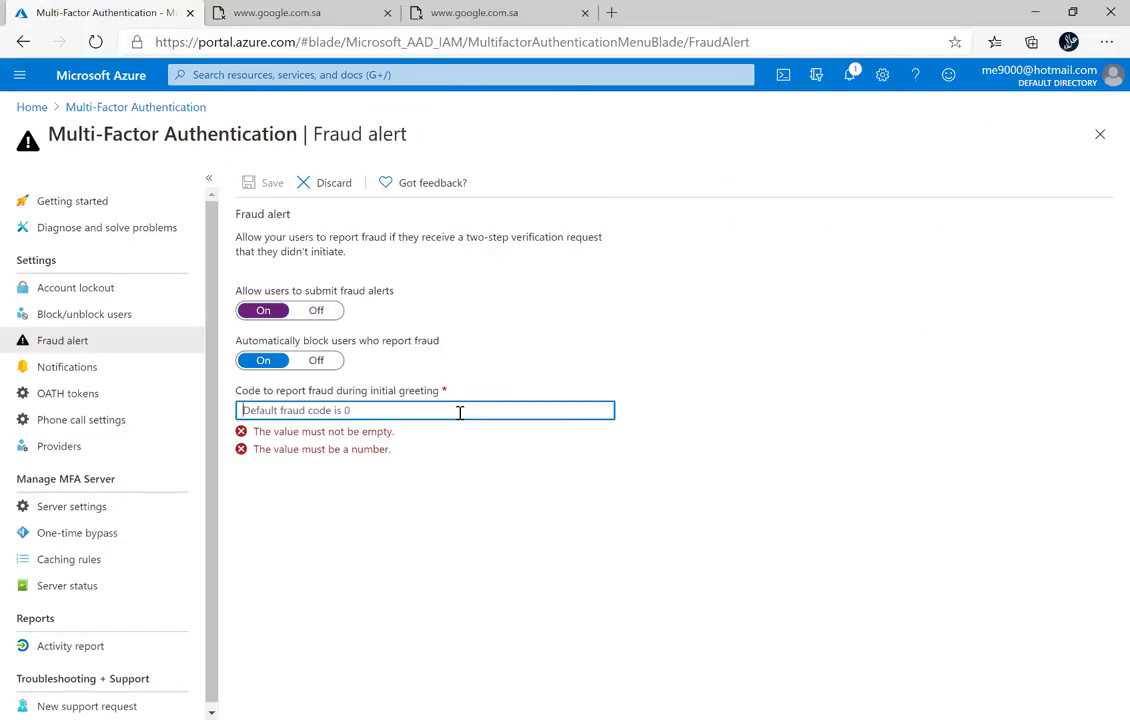
{"action": "type", "text": "165"}
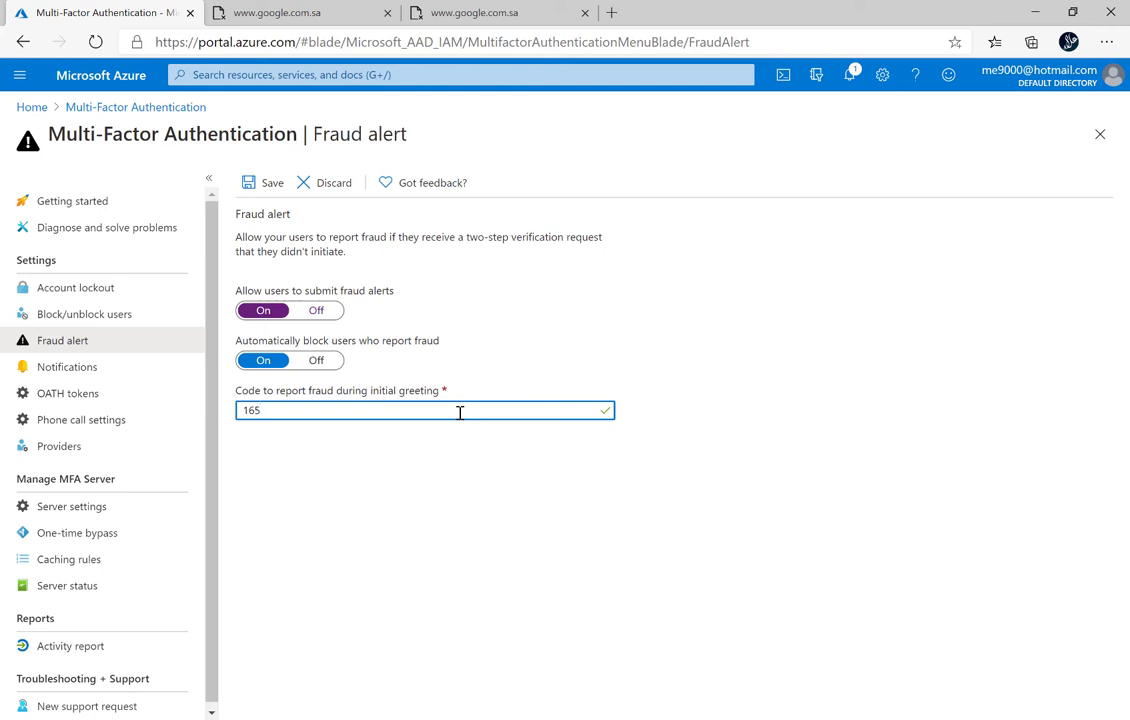
{"action": "left_click", "coordinate": [270, 183]}
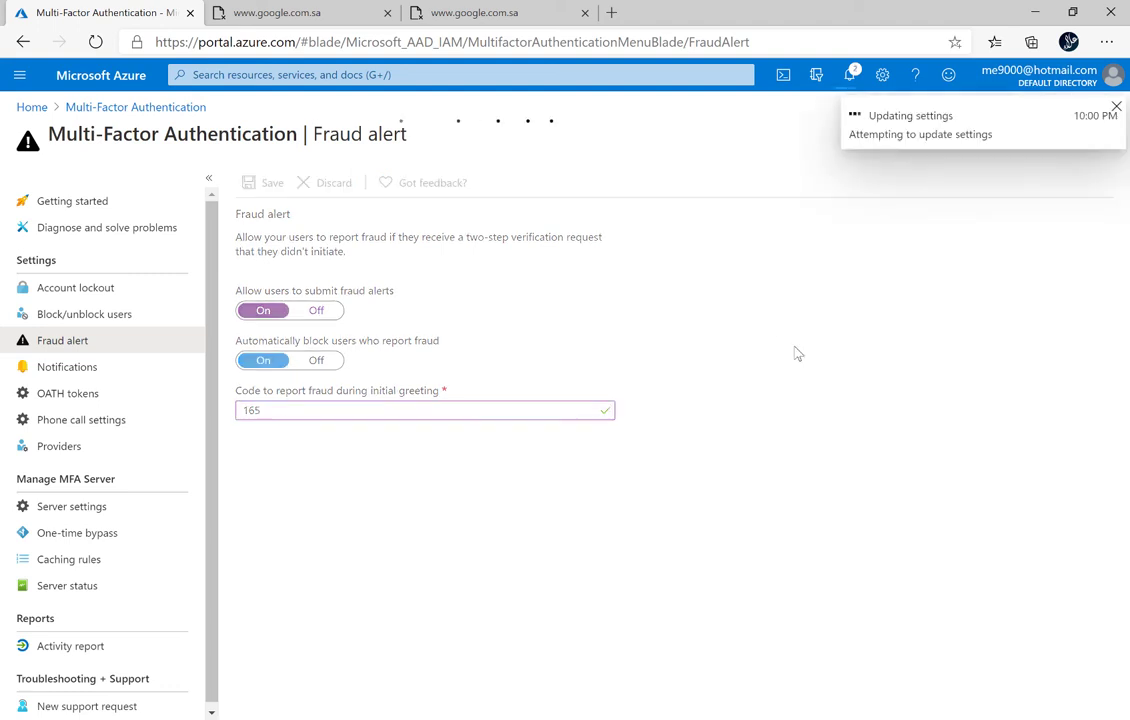
Review the Notifications page and the OATH tokens page of Multi-Factor Authentication.
{"action": "left_click", "coordinate": [89, 368]}
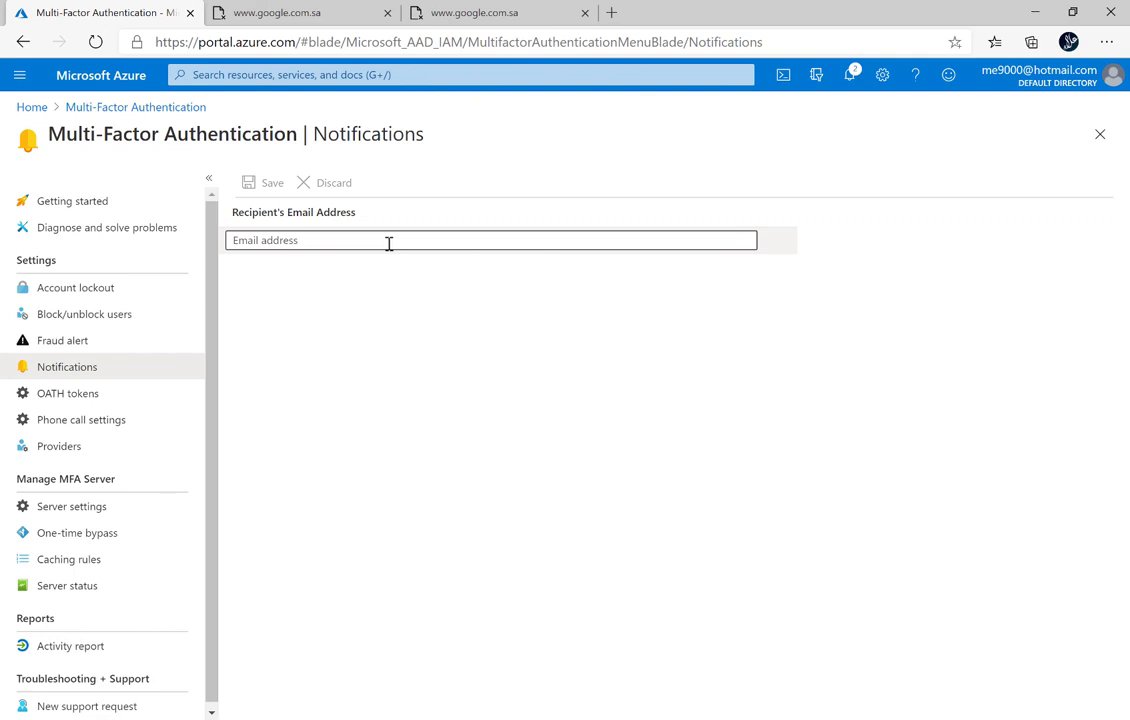
{"action": "left_click", "coordinate": [97, 399]}
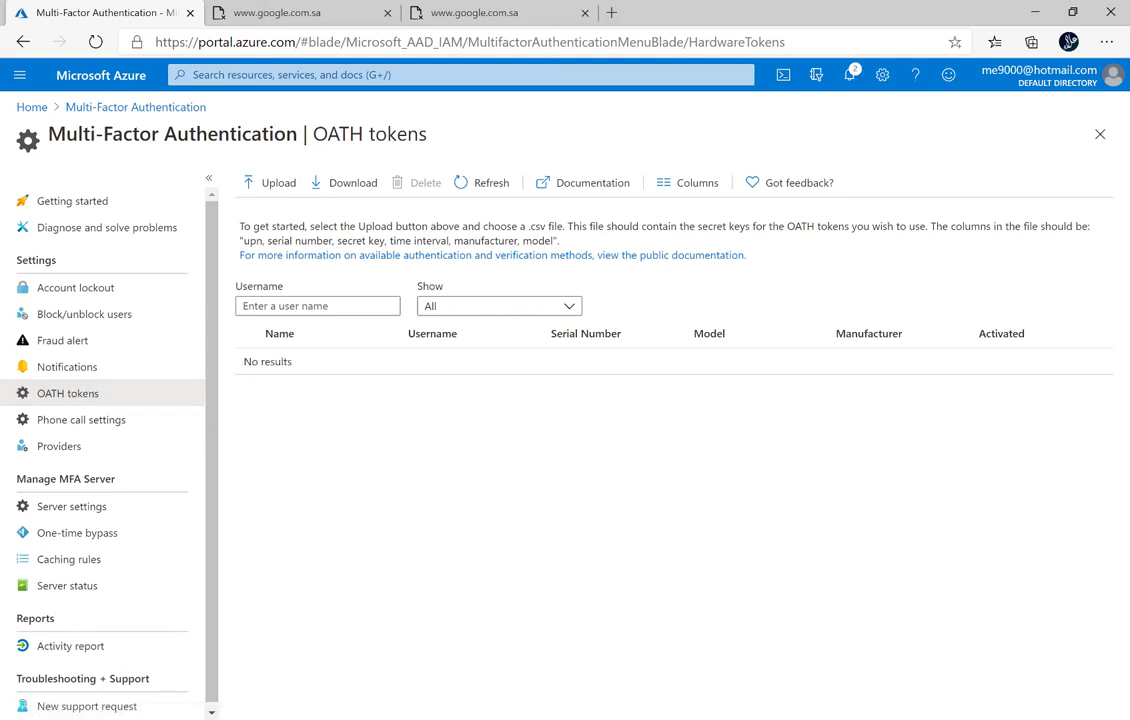
Switch to Whiteboard, clear the old MFA sketch, write "OAut" as the new heading, and keep the board full screen.
{"action": "key", "text": "alt+Tab"}
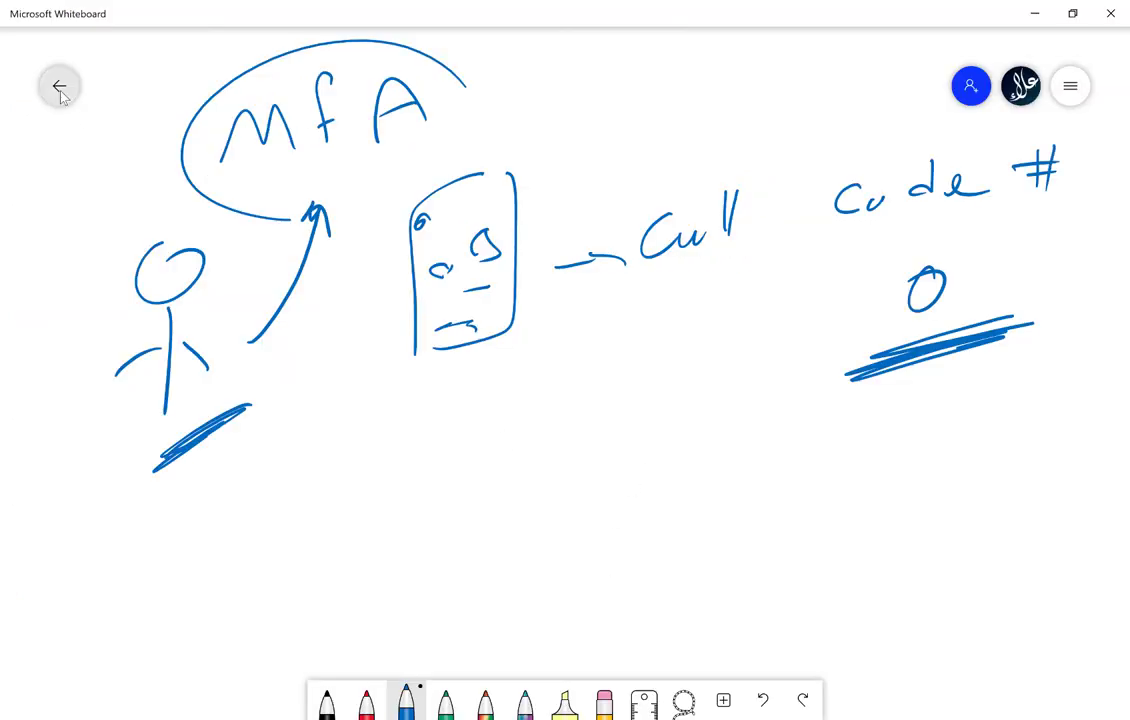
{"action": "mouse_move", "coordinate": [900, 345]}
{"action": "left_mouse_down"}
{"action": "mouse_move", "coordinate": [1001, 328]}
{"action": "mouse_move", "coordinate": [938, 193]}
{"action": "mouse_move", "coordinate": [898, 179]}
{"action": "mouse_move", "coordinate": [482, 262]}
{"action": "mouse_move", "coordinate": [391, 55]}
{"action": "mouse_move", "coordinate": [209, 140]}
{"action": "mouse_move", "coordinate": [182, 366]}
{"action": "mouse_move", "coordinate": [290, 212]}
{"action": "mouse_move", "coordinate": [210, 270]}
{"action": "left_mouse_up"}
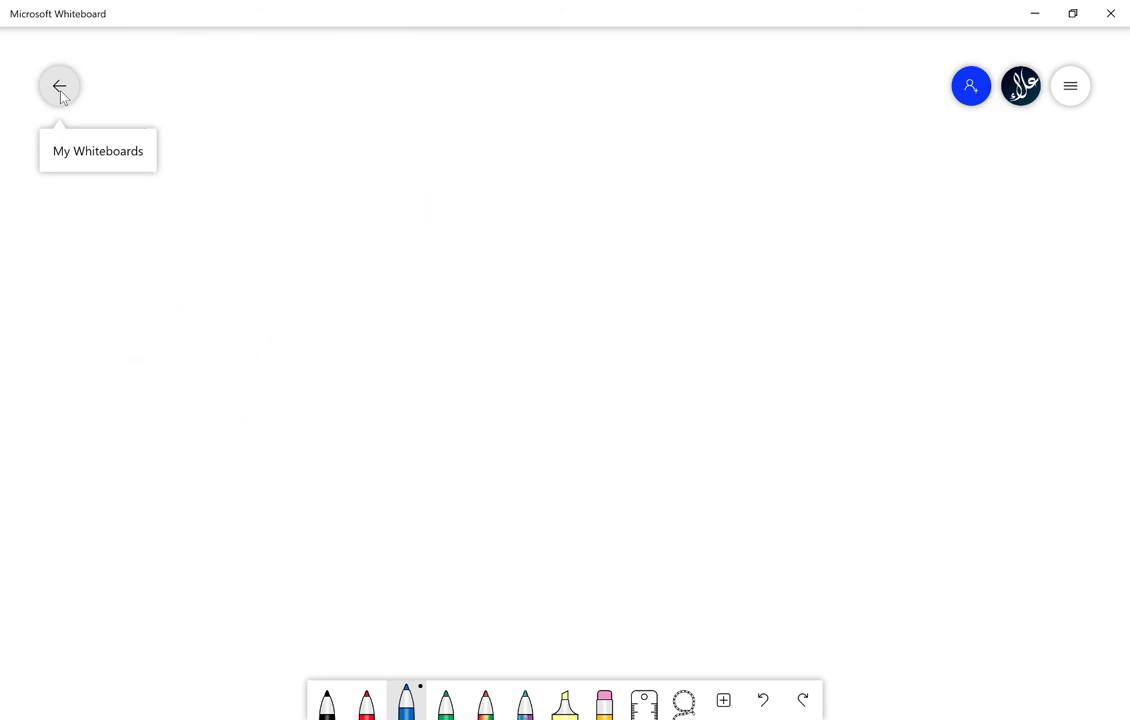
{"action": "mouse_move", "coordinate": [277, 91]}
{"action": "left_mouse_down"}
{"action": "mouse_move", "coordinate": [245, 146]}
{"action": "mouse_move", "coordinate": [282, 93]}
{"action": "left_mouse_up"}
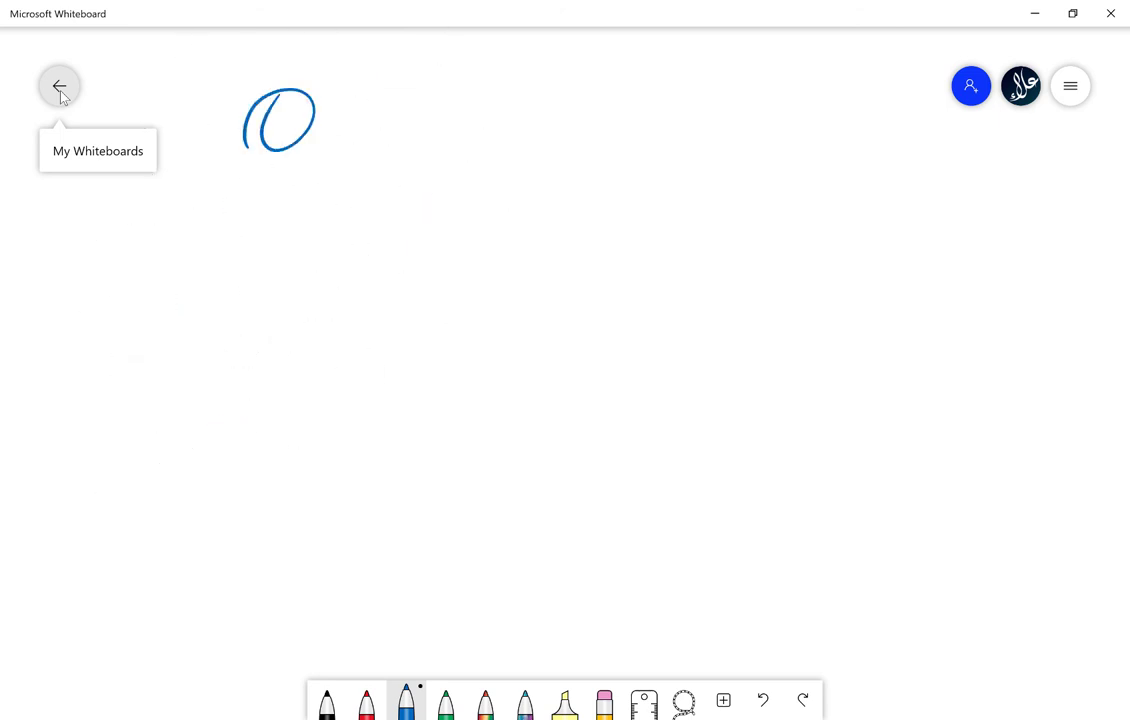
{"action": "left_click_drag", "start_coordinate": [345, 132], "coordinate": [400, 102]}
{"action": "mouse_move", "coordinate": [428, 90]}
{"action": "left_mouse_down"}
{"action": "mouse_move", "coordinate": [479, 95]}
{"action": "mouse_move", "coordinate": [500, 33]}
{"action": "left_mouse_up"}
{"action": "left_click_drag", "start_coordinate": [480, 75], "coordinate": [517, 81]}
{"action": "key", "text": "super+Down"}
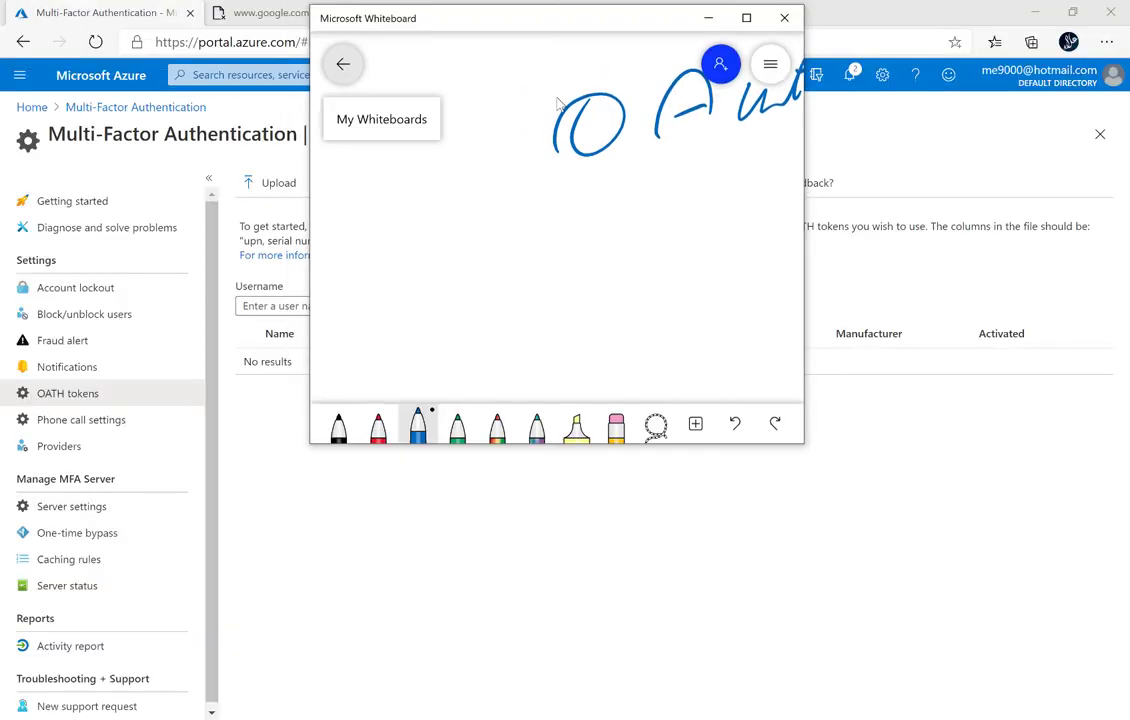
{"action": "left_click", "coordinate": [746, 18]}
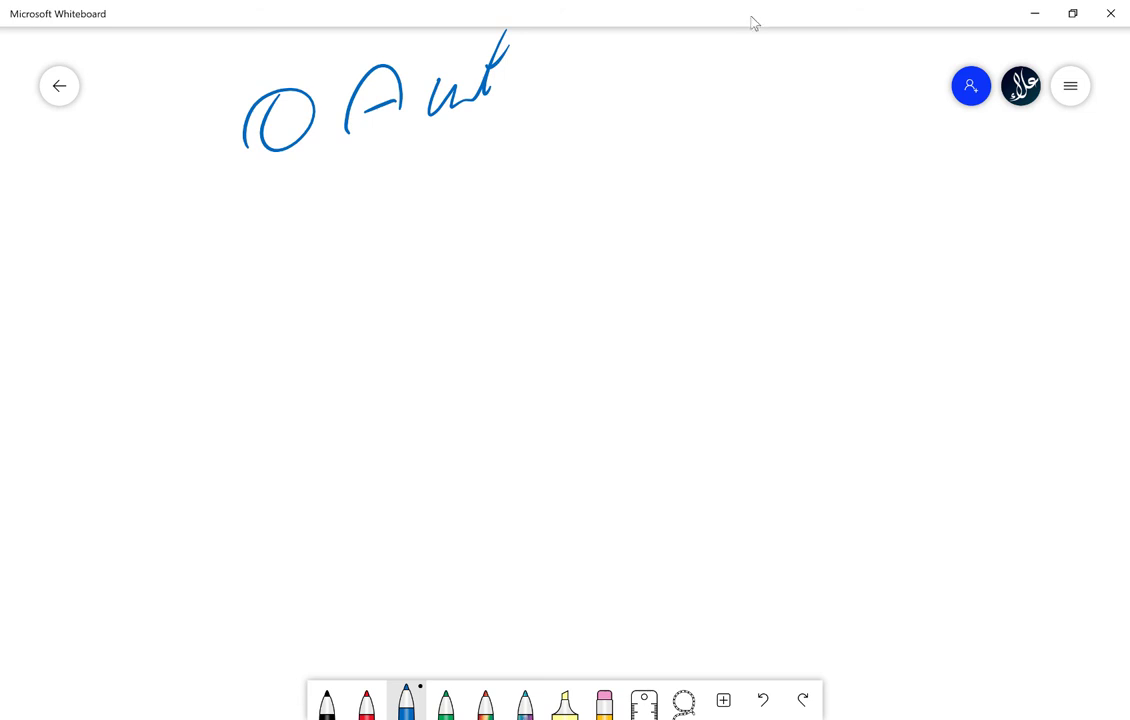
Write "Token" beside "OAut" to finish the heading.
{"action": "left_click_drag", "start_coordinate": [588, 58], "coordinate": [652, 44]}
{"action": "mouse_move", "coordinate": [633, 46]}
{"action": "left_mouse_down"}
{"action": "mouse_move", "coordinate": [636, 101]}
{"action": "mouse_move", "coordinate": [680, 84]}
{"action": "left_mouse_up"}
{"action": "mouse_move", "coordinate": [700, 42]}
{"action": "left_mouse_down"}
{"action": "mouse_move", "coordinate": [740, 82]}
{"action": "mouse_move", "coordinate": [805, 76]}
{"action": "left_mouse_up"}
{"action": "left_click", "coordinate": [751, 82]}
Branch the heading with two arrows, one down to the label "HW" and the other to the label "SW".
{"action": "left_click_drag", "start_coordinate": [645, 140], "coordinate": [433, 258]}
{"action": "left_click", "coordinate": [213, 326]}
{"action": "mouse_move", "coordinate": [175, 345]}
{"action": "left_mouse_down"}
{"action": "mouse_move", "coordinate": [203, 395]}
{"action": "mouse_move", "coordinate": [214, 360]}
{"action": "left_mouse_up"}
{"action": "left_click_drag", "start_coordinate": [214, 328], "coordinate": [233, 357]}
{"action": "mouse_move", "coordinate": [252, 300]}
{"action": "left_mouse_down"}
{"action": "mouse_move", "coordinate": [262, 335]}
{"action": "mouse_move", "coordinate": [322, 268]}
{"action": "left_mouse_up"}
{"action": "mouse_move", "coordinate": [772, 125]}
{"action": "left_mouse_down"}
{"action": "mouse_move", "coordinate": [822, 170]}
{"action": "mouse_move", "coordinate": [880, 284]}
{"action": "left_mouse_up"}
{"action": "left_click_drag", "start_coordinate": [908, 223], "coordinate": [993, 198]}
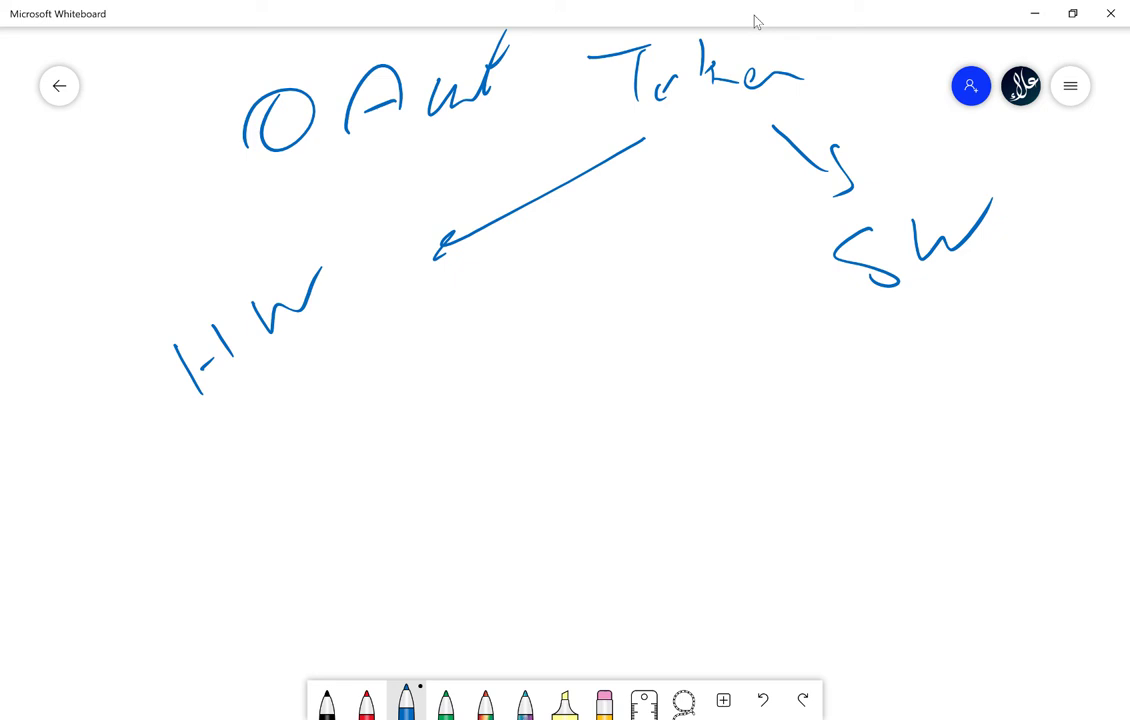
Draw a phone outline with screen details and scattered dots below the "SW" label.
{"action": "mouse_move", "coordinate": [960, 320]}
{"action": "left_mouse_down"}
{"action": "mouse_move", "coordinate": [913, 328]}
{"action": "mouse_move", "coordinate": [899, 518]}
{"action": "mouse_move", "coordinate": [971, 333]}
{"action": "left_mouse_up"}
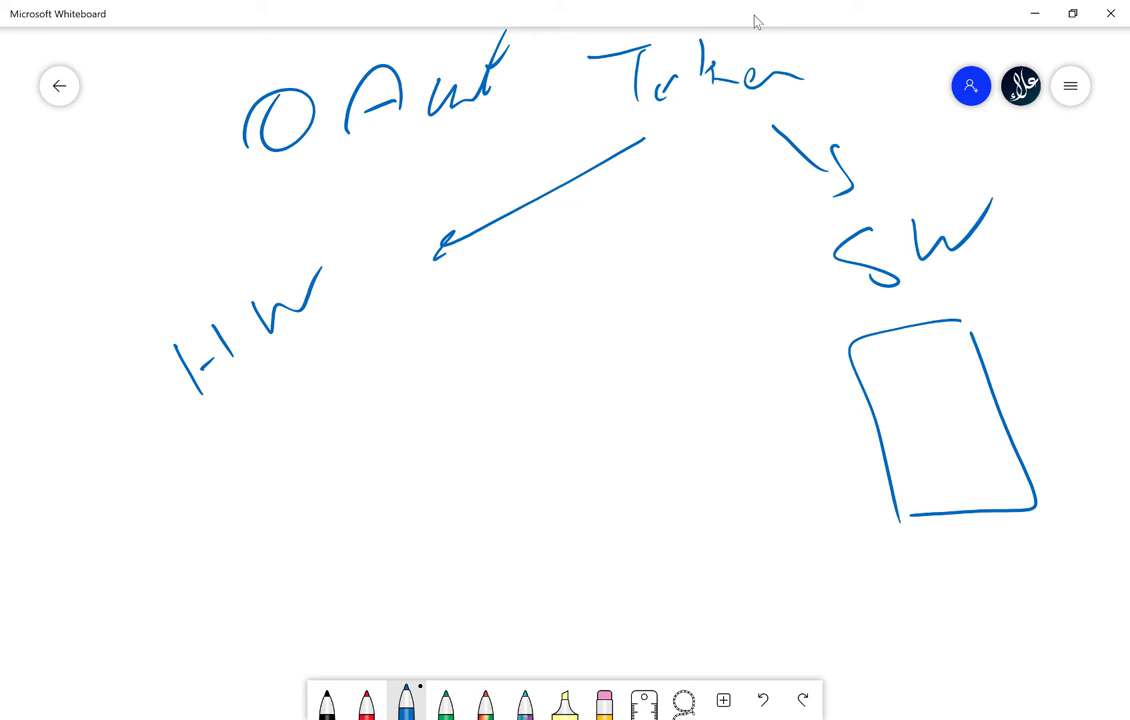
{"action": "mouse_move", "coordinate": [877, 372]}
{"action": "left_mouse_down"}
{"action": "mouse_move", "coordinate": [912, 357]}
{"action": "mouse_move", "coordinate": [958, 383]}
{"action": "mouse_move", "coordinate": [975, 424]}
{"action": "left_mouse_up"}
{"action": "left_click_drag", "start_coordinate": [990, 430], "coordinate": [1006, 461]}
{"action": "mouse_move", "coordinate": [985, 481]}
{"action": "left_mouse_down"}
{"action": "mouse_move", "coordinate": [1010, 493]}
{"action": "mouse_move", "coordinate": [1063, 444]}
{"action": "left_mouse_up"}
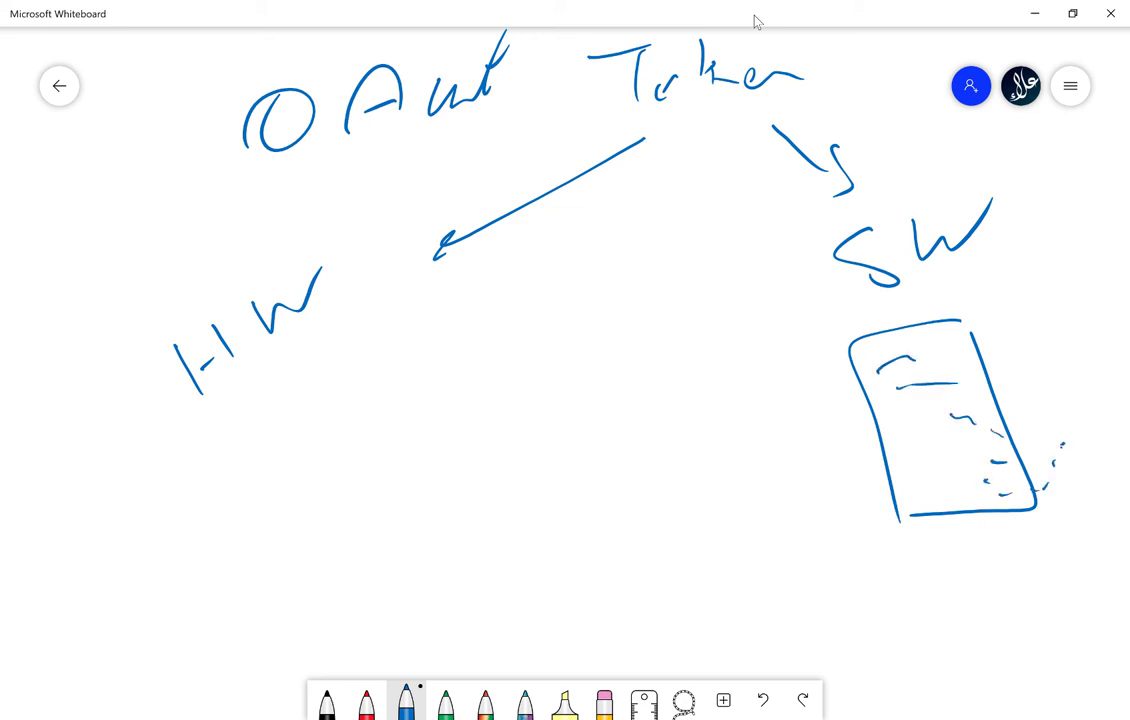
Draw a hardware token outline with text lines and dots below "HW", and a curved arrow beside the label.
{"action": "mouse_move", "coordinate": [339, 335]}
{"action": "left_mouse_down"}
{"action": "mouse_move", "coordinate": [139, 467]}
{"action": "mouse_move", "coordinate": [203, 575]}
{"action": "left_mouse_up"}
{"action": "mouse_move", "coordinate": [305, 372]}
{"action": "left_mouse_down"}
{"action": "mouse_move", "coordinate": [318, 384]}
{"action": "mouse_move", "coordinate": [257, 557]}
{"action": "left_mouse_up"}
{"action": "left_click_drag", "start_coordinate": [199, 508], "coordinate": [278, 450]}
{"action": "left_click_drag", "start_coordinate": [125, 388], "coordinate": [176, 300]}
{"action": "left_click_drag", "start_coordinate": [226, 513], "coordinate": [268, 485]}
{"action": "left_click_drag", "start_coordinate": [298, 466], "coordinate": [338, 450]}
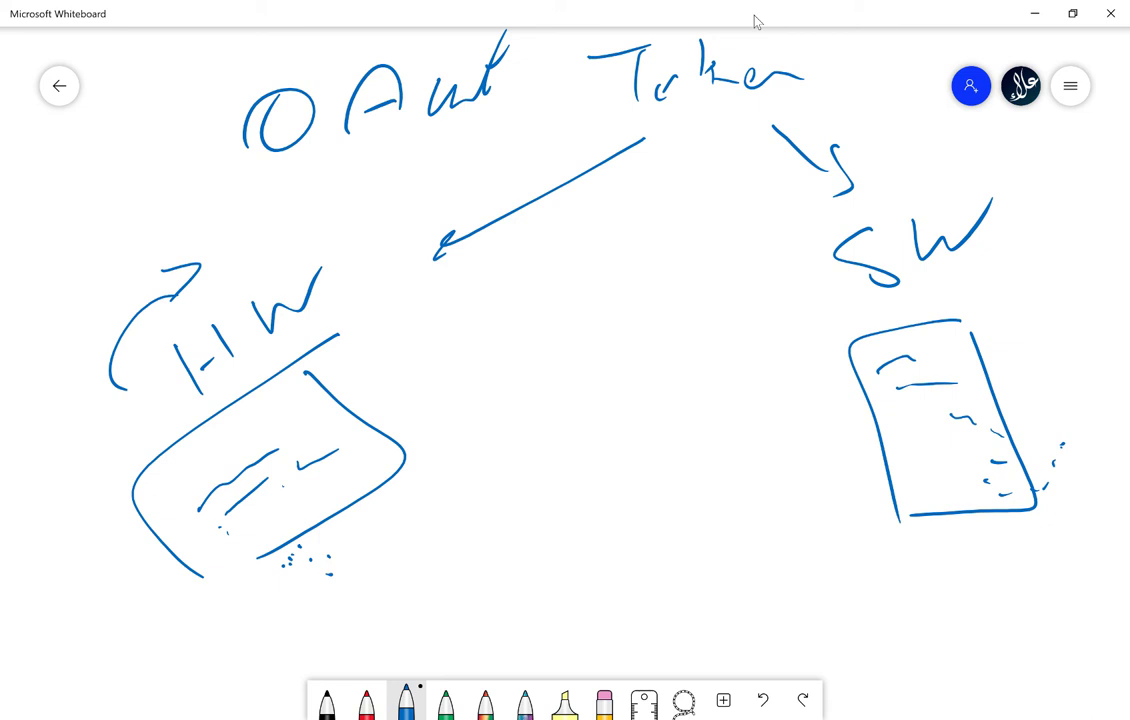
Write "Authenticator" and "AD" below the phone with an arrow up to it, and circle "Token" in the heading.
{"action": "mouse_move", "coordinate": [702, 604]}
{"action": "left_mouse_down"}
{"action": "mouse_move", "coordinate": [750, 592]}
{"action": "mouse_move", "coordinate": [737, 573]}
{"action": "mouse_move", "coordinate": [752, 592]}
{"action": "mouse_move", "coordinate": [958, 540]}
{"action": "left_mouse_up"}
{"action": "left_click_drag", "start_coordinate": [898, 538], "coordinate": [958, 518]}
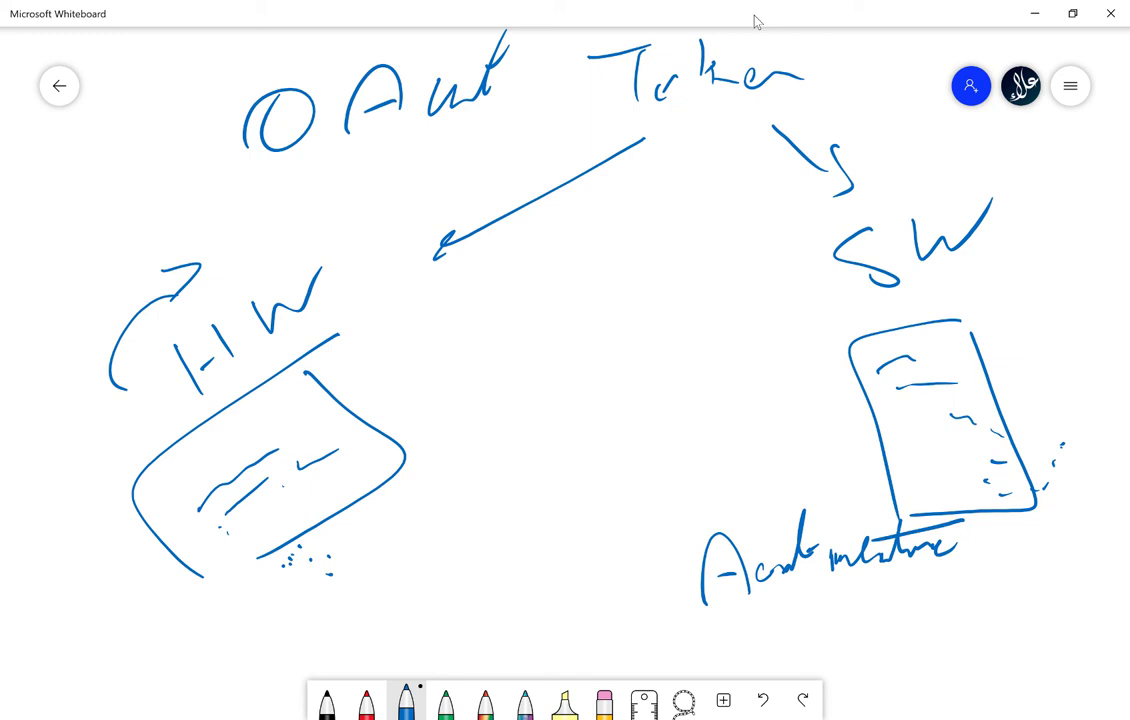
{"action": "mouse_move", "coordinate": [855, 658]}
{"action": "left_mouse_down"}
{"action": "mouse_move", "coordinate": [902, 652]}
{"action": "mouse_move", "coordinate": [895, 633]}
{"action": "mouse_move", "coordinate": [925, 638]}
{"action": "left_mouse_up"}
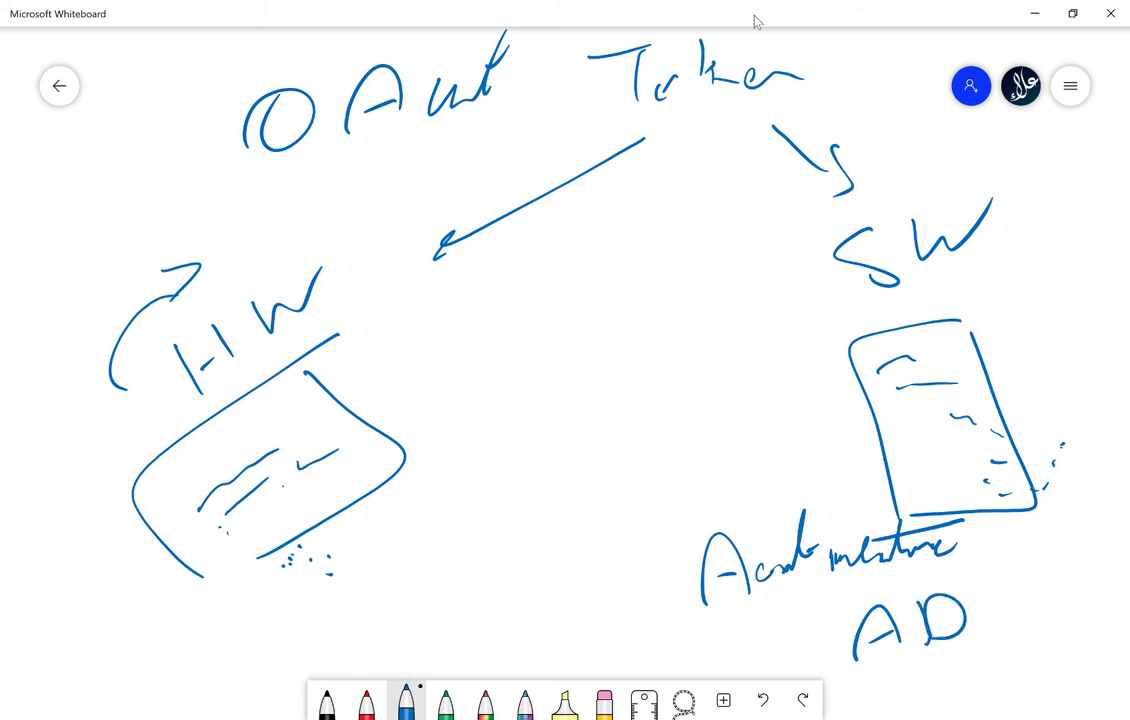
{"action": "left_click_drag", "start_coordinate": [993, 620], "coordinate": [1040, 535]}
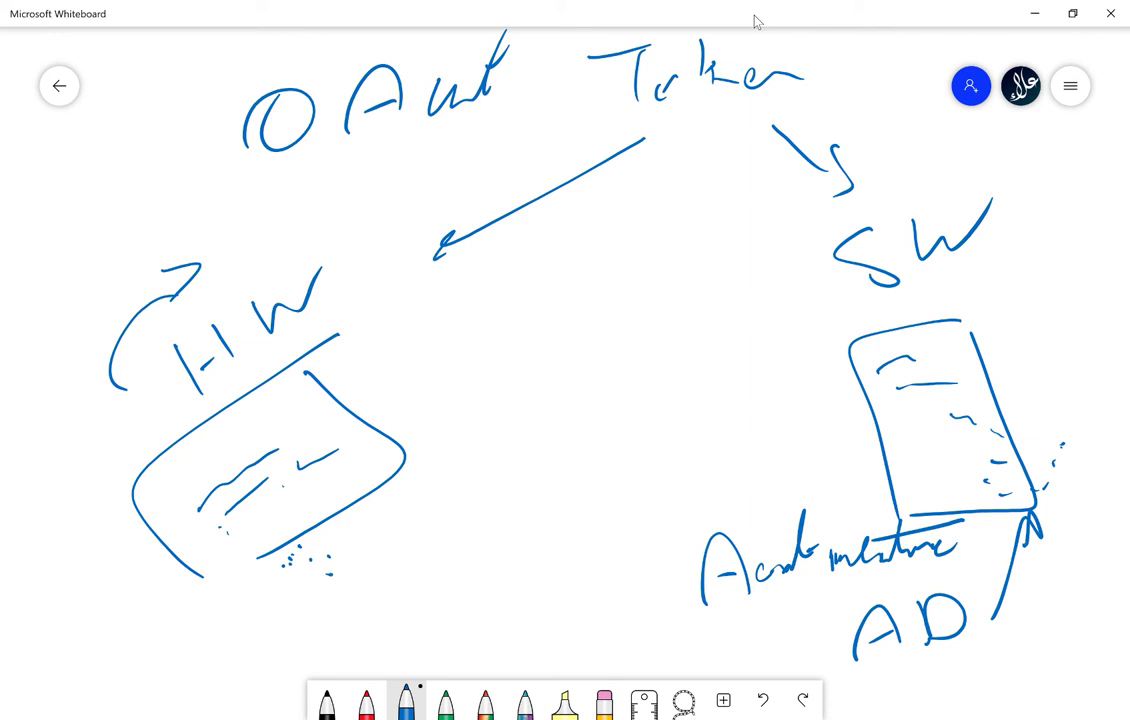
{"action": "left_click_drag", "start_coordinate": [775, 130], "coordinate": [818, 122]}
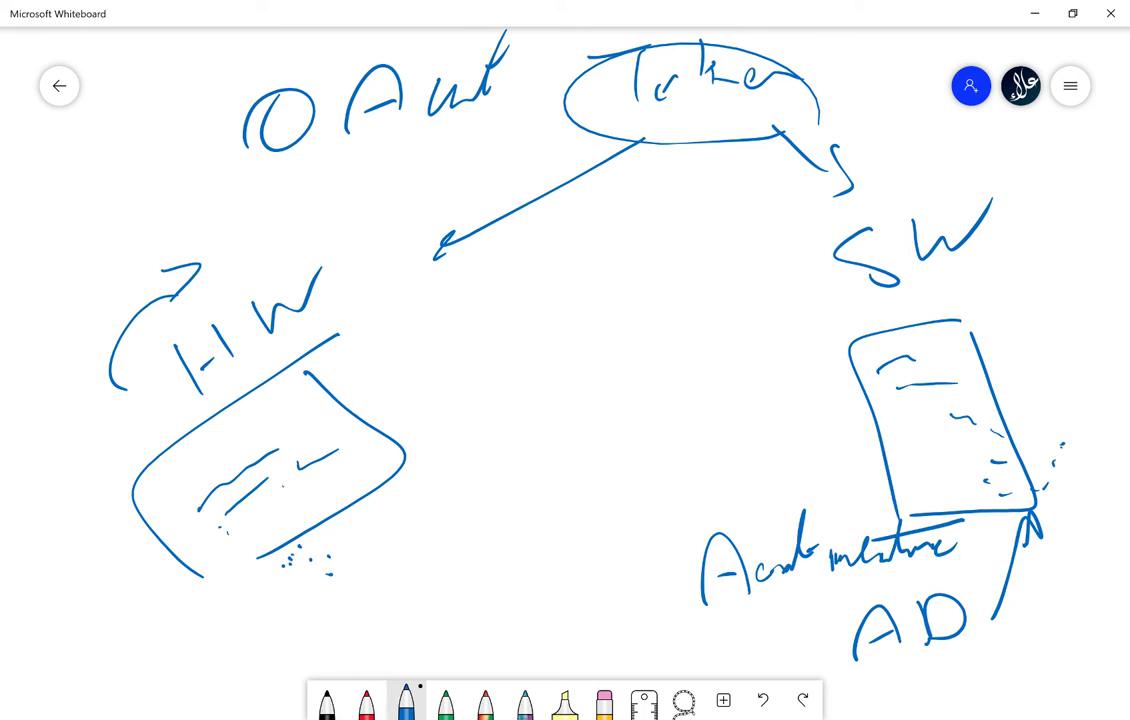
Back in the Azure portal, review the OATH tokens page and its upload option, plus the Phone call settings and Providers pages.
{"action": "key", "text": "alt+Tab"}
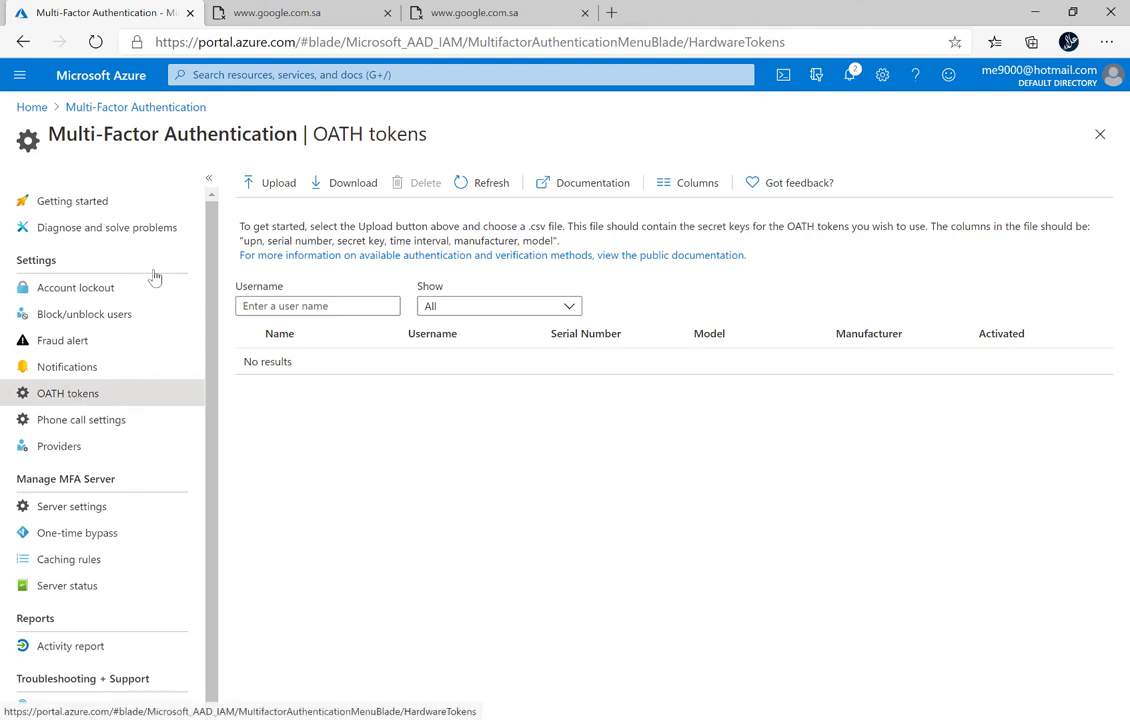
{"action": "left_click", "coordinate": [275, 183]}
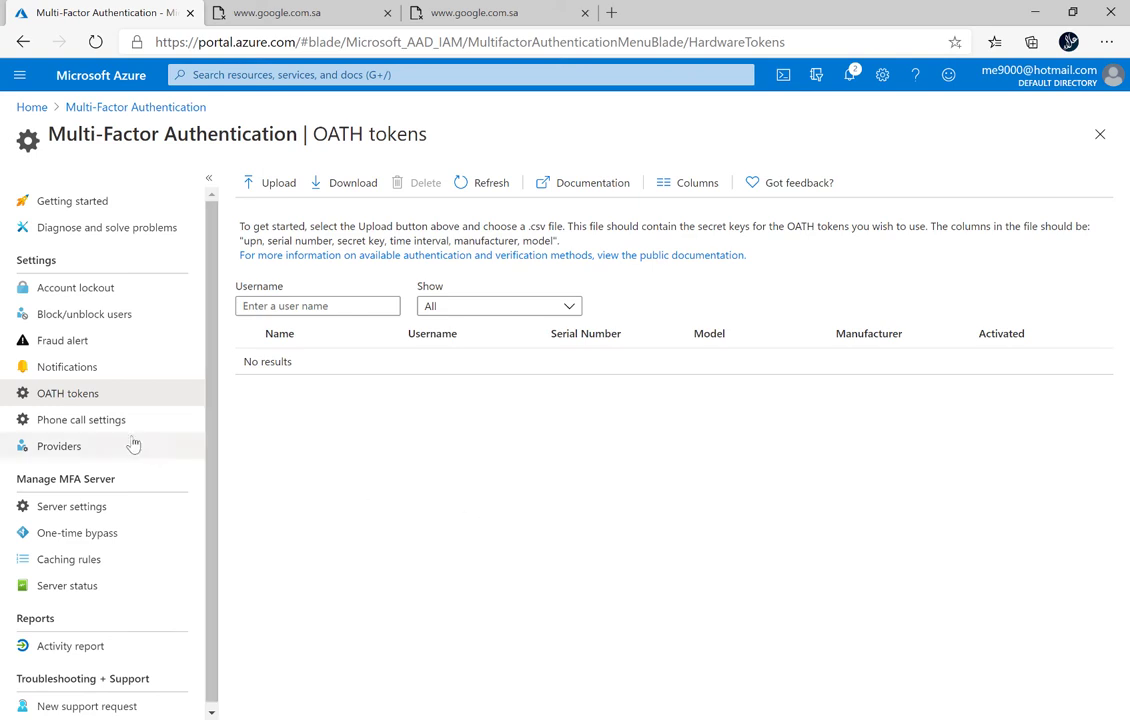
{"action": "left_click", "coordinate": [88, 426]}
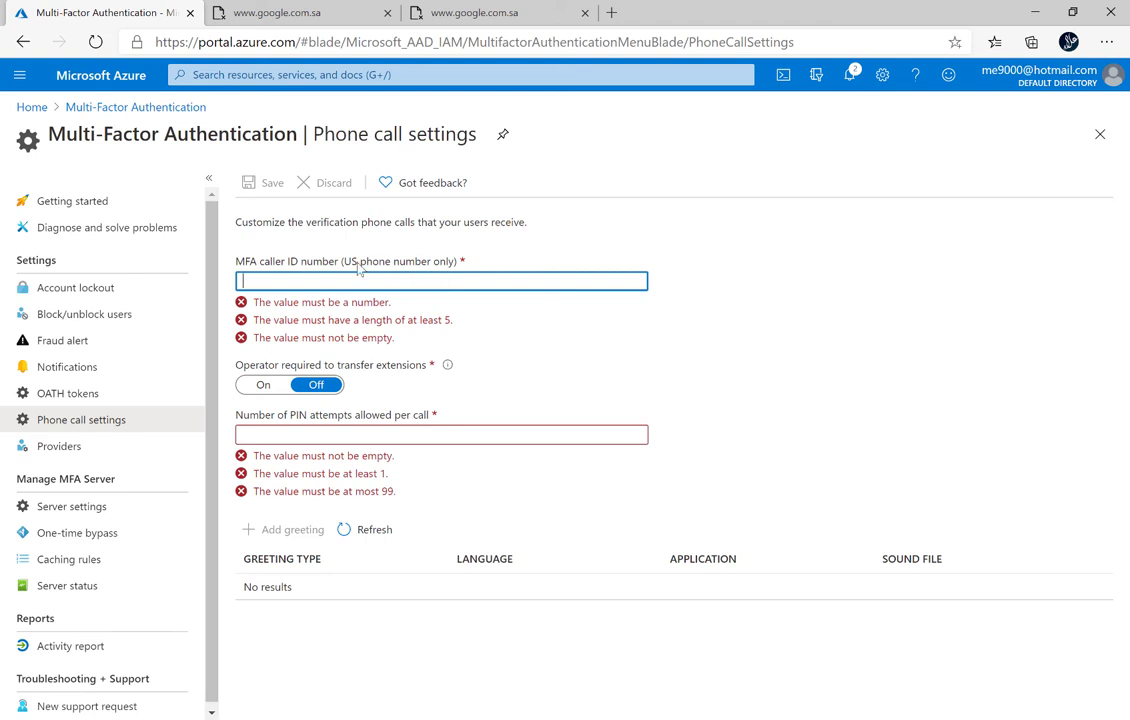
{"action": "left_click", "coordinate": [56, 452]}
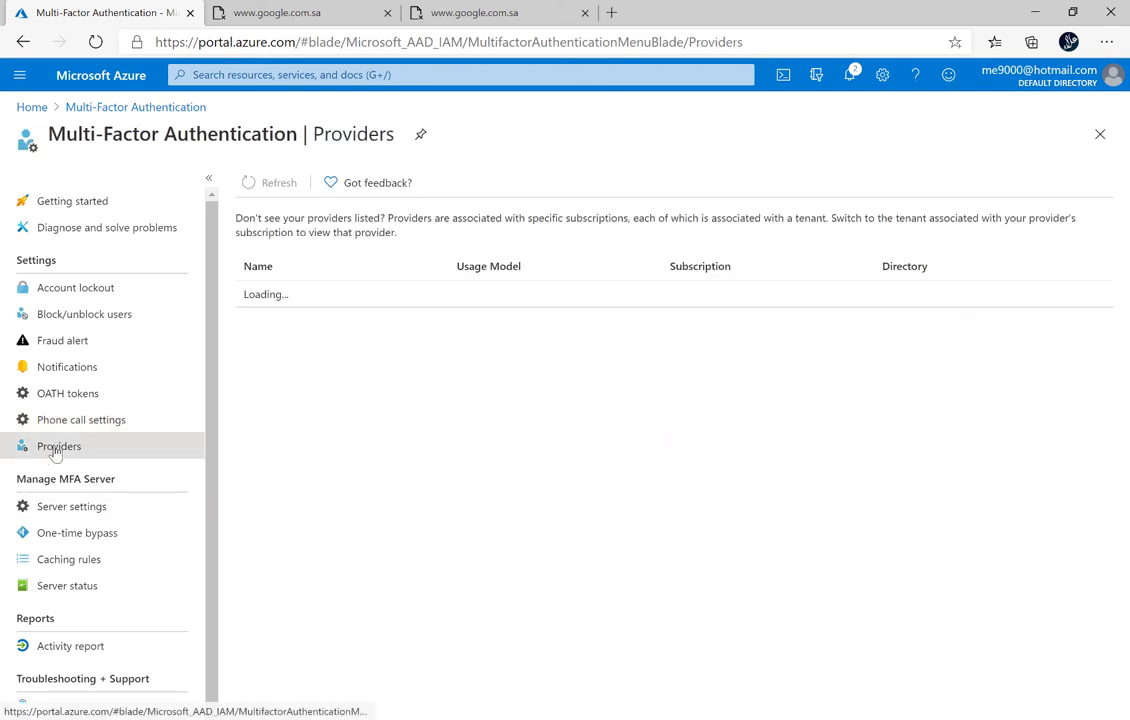